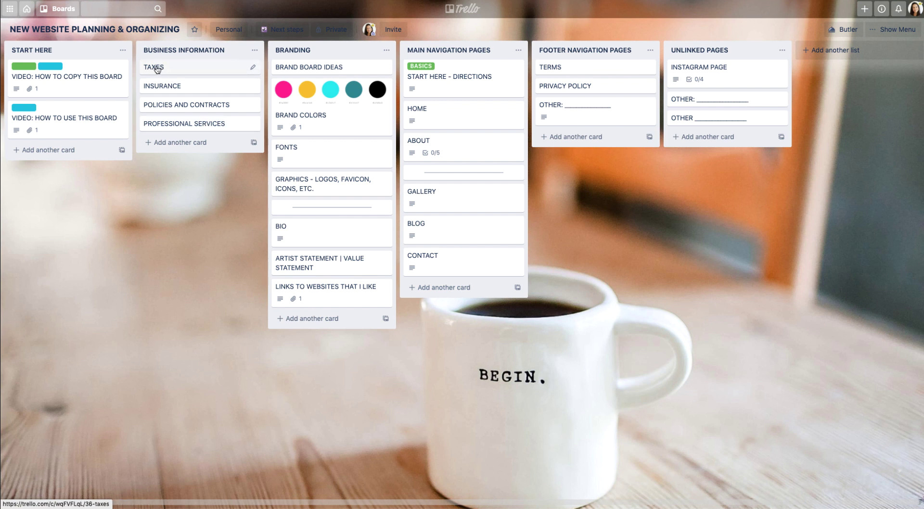
Step: Give the TAXES card a green cover
{"action": "scroll", "coordinate": [154, 69], "scroll_direction": "right", "scroll_amount": 1}
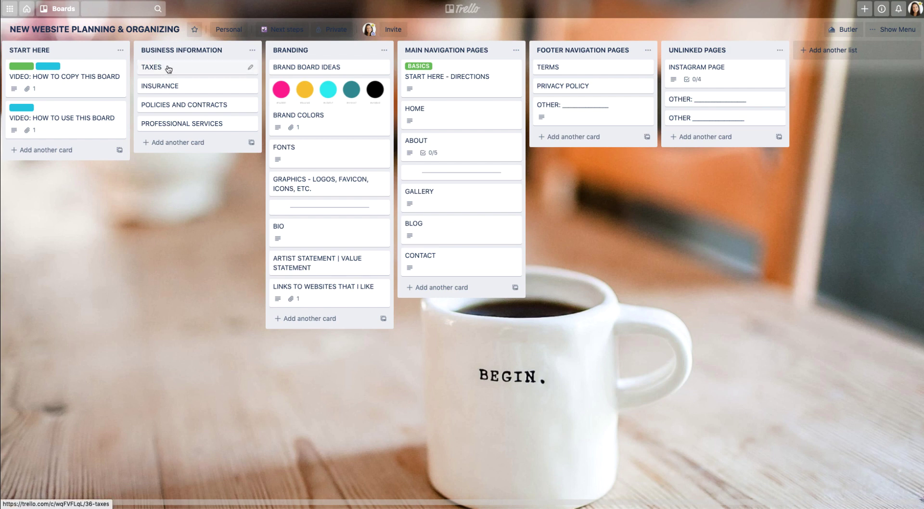
{"action": "left_click", "coordinate": [168, 68]}
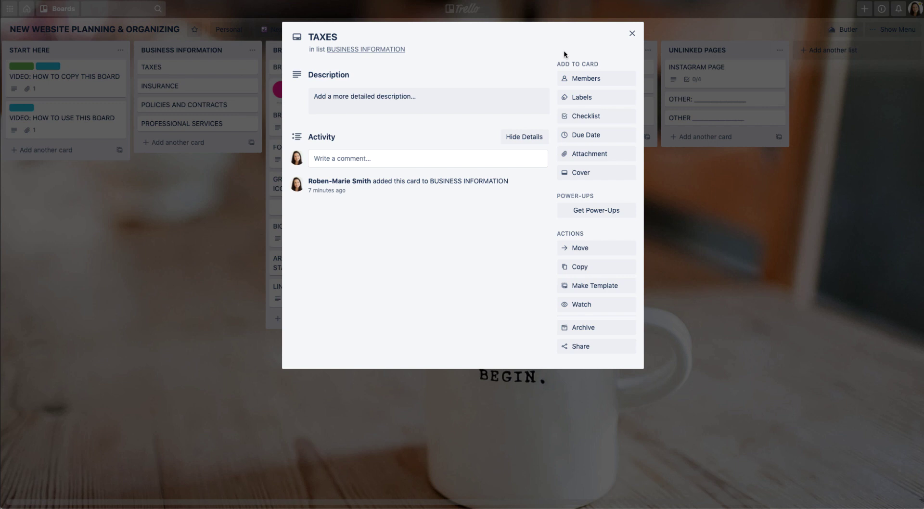
{"action": "left_click", "coordinate": [580, 174]}
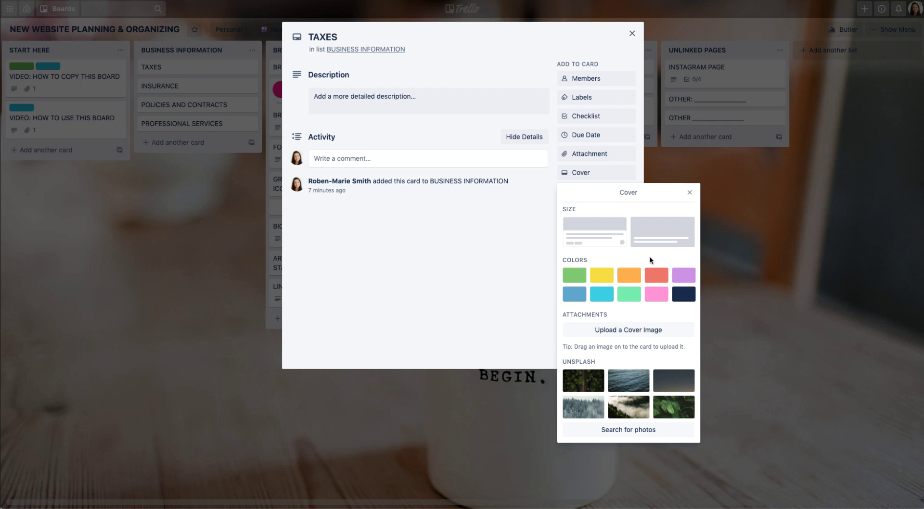
{"action": "left_click", "coordinate": [575, 274]}
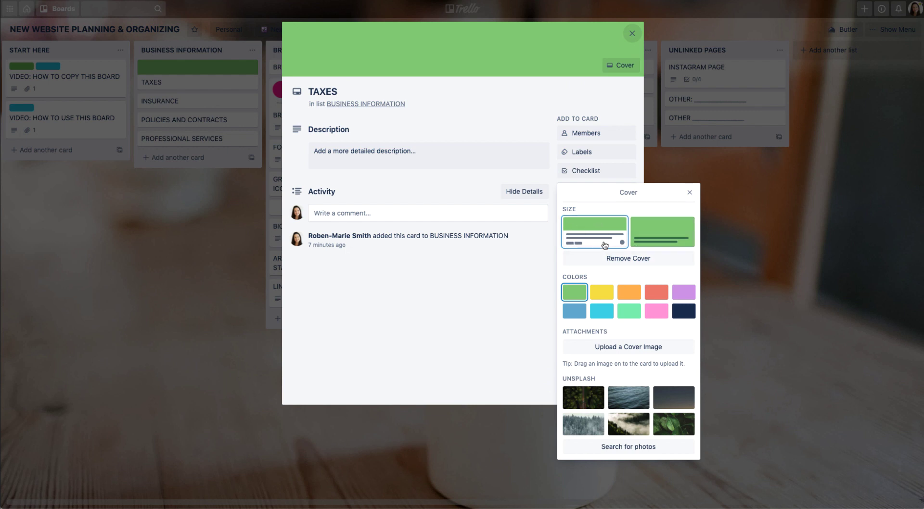
{"action": "left_click", "coordinate": [738, 285]}
{"action": "left_click", "coordinate": [124, 281]}
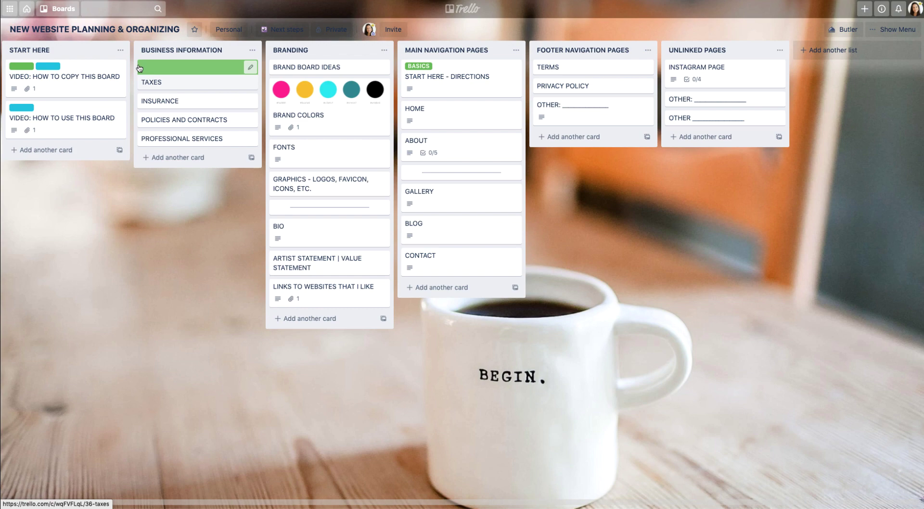
Step: Make the TAXES card's green cover fill the whole card
{"action": "left_click", "coordinate": [213, 68]}
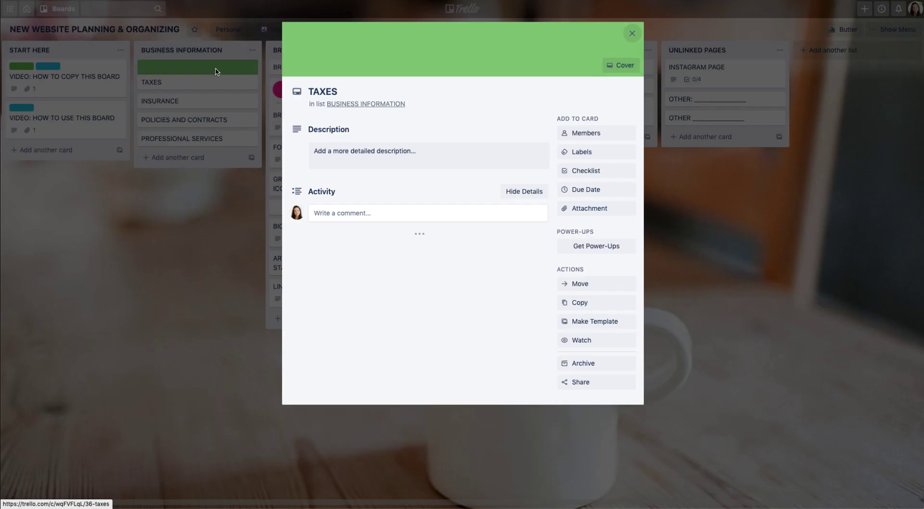
{"action": "left_click", "coordinate": [626, 65]}
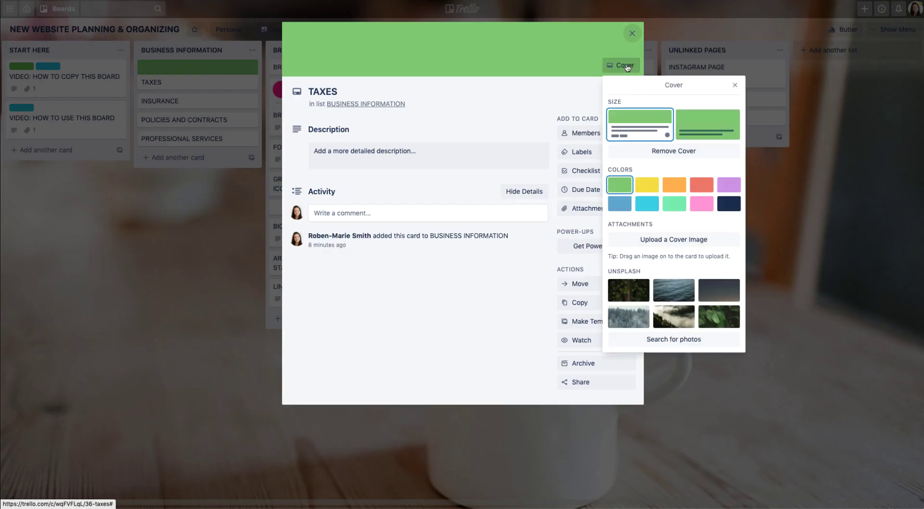
{"action": "left_click", "coordinate": [707, 124]}
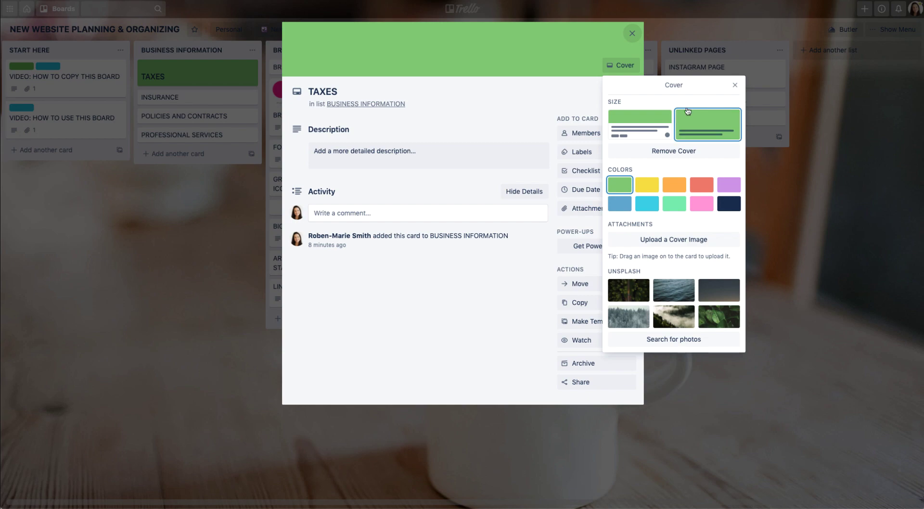
{"action": "left_click", "coordinate": [824, 273]}
{"action": "left_click", "coordinate": [188, 278]}
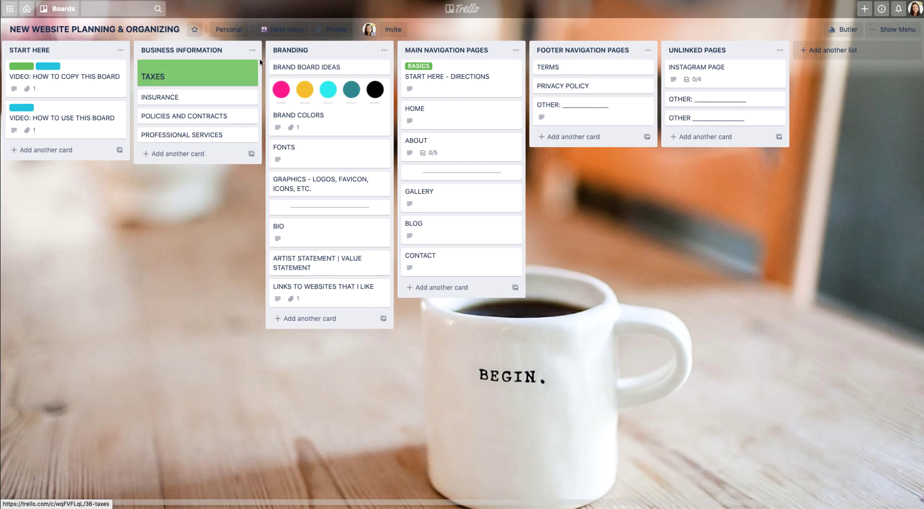
Step: Give the INSURANCE card a full-size cyan cover
{"action": "left_click", "coordinate": [174, 100]}
{"action": "left_click", "coordinate": [594, 173]}
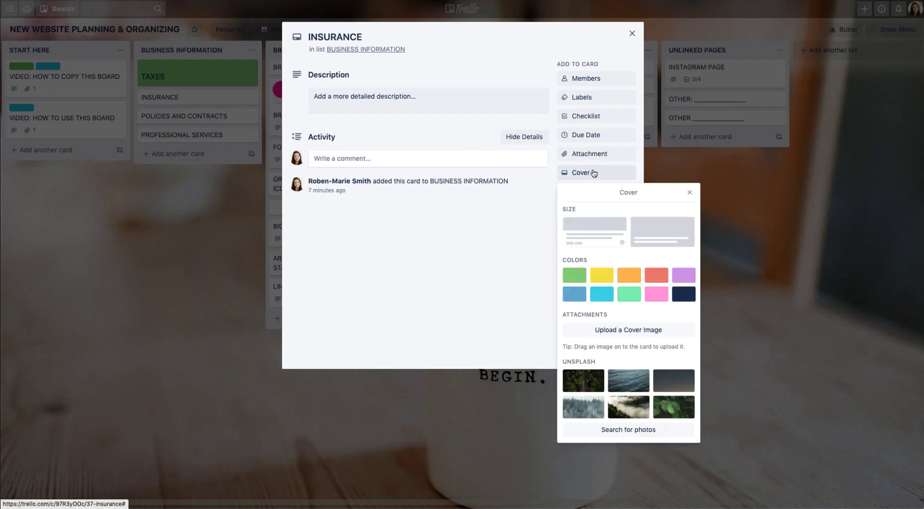
{"action": "left_click", "coordinate": [602, 295]}
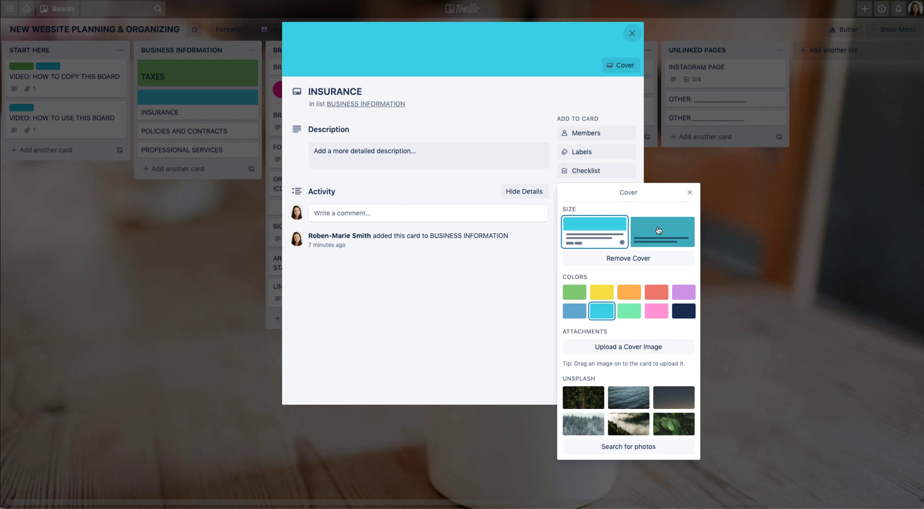
{"action": "left_click", "coordinate": [658, 230]}
{"action": "left_click", "coordinate": [770, 274]}
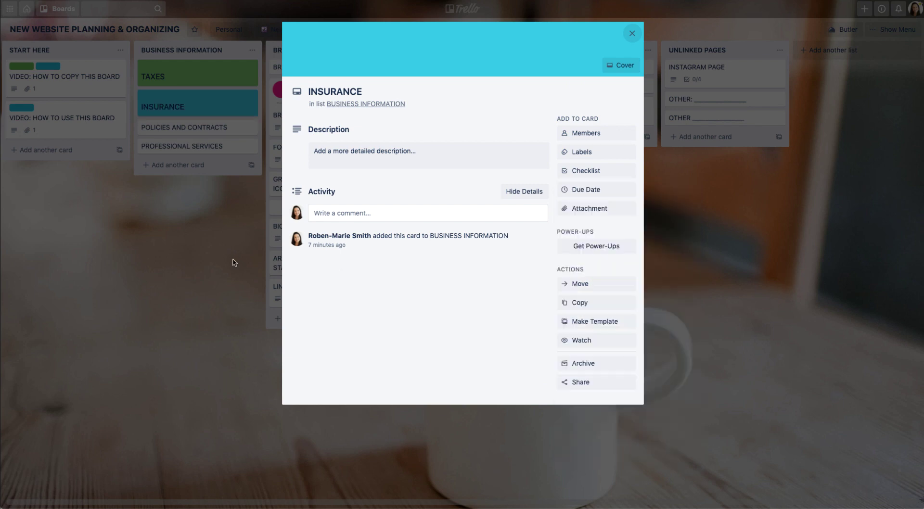
{"action": "left_click", "coordinate": [226, 264]}
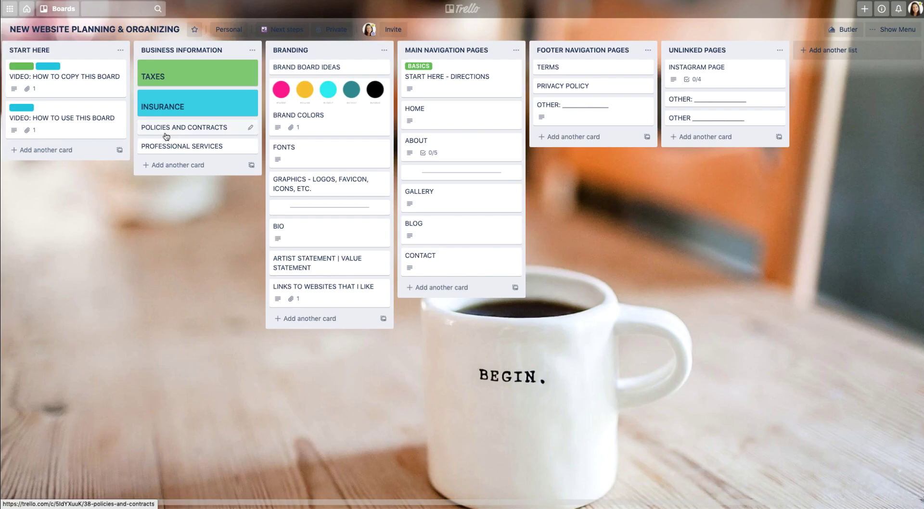
Step: Give the POLICIES AND CONTRACTS card a full-size pink cover
{"action": "left_click", "coordinate": [205, 128]}
{"action": "left_click", "coordinate": [591, 173]}
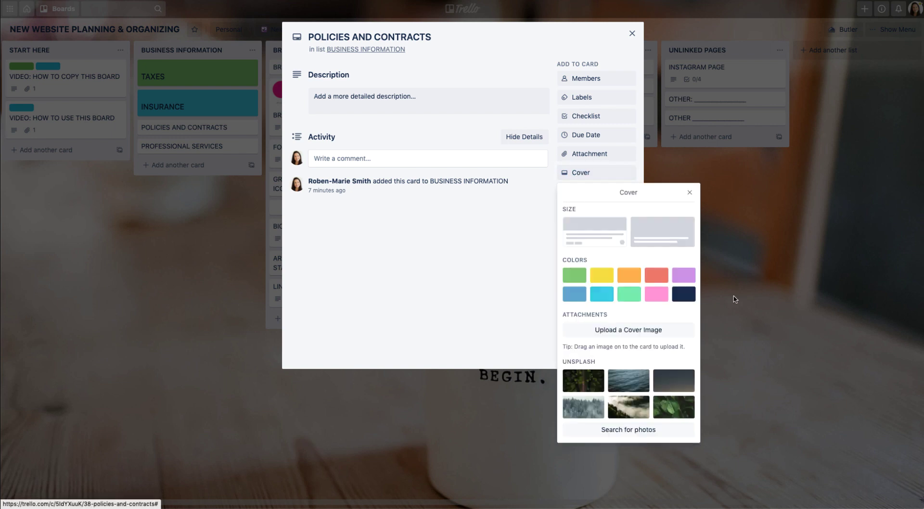
{"action": "left_click", "coordinate": [656, 294]}
{"action": "left_click", "coordinate": [188, 203]}
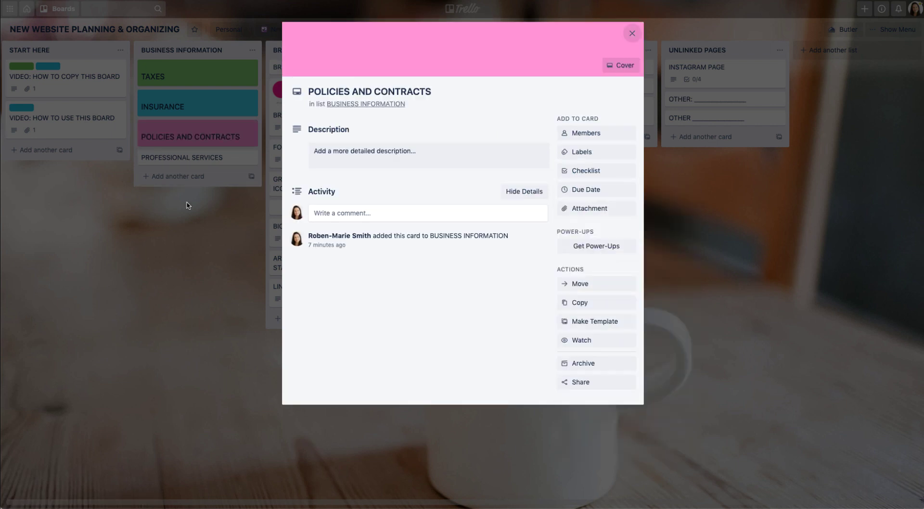
{"action": "left_click", "coordinate": [180, 243]}
Step: Give the PROFESSIONAL SERVICES card a full-size yellow cover
{"action": "left_click", "coordinate": [178, 157]}
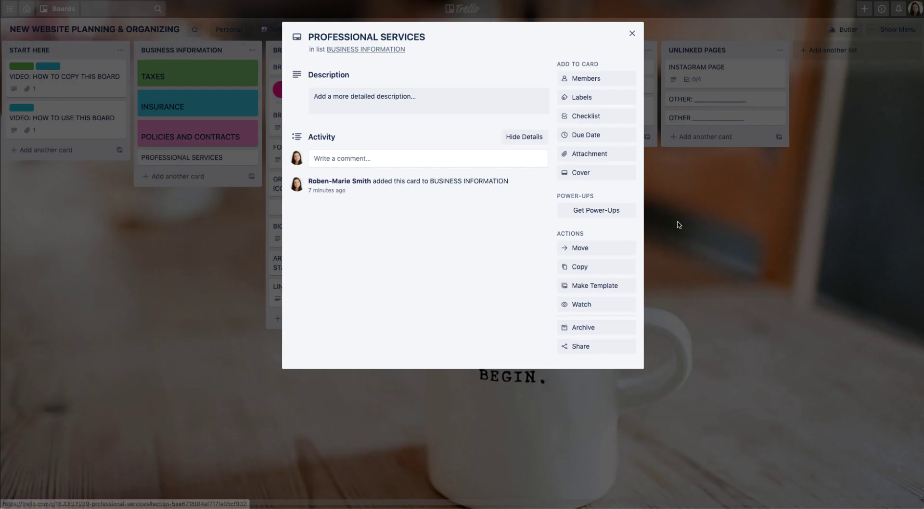
{"action": "left_click", "coordinate": [583, 171]}
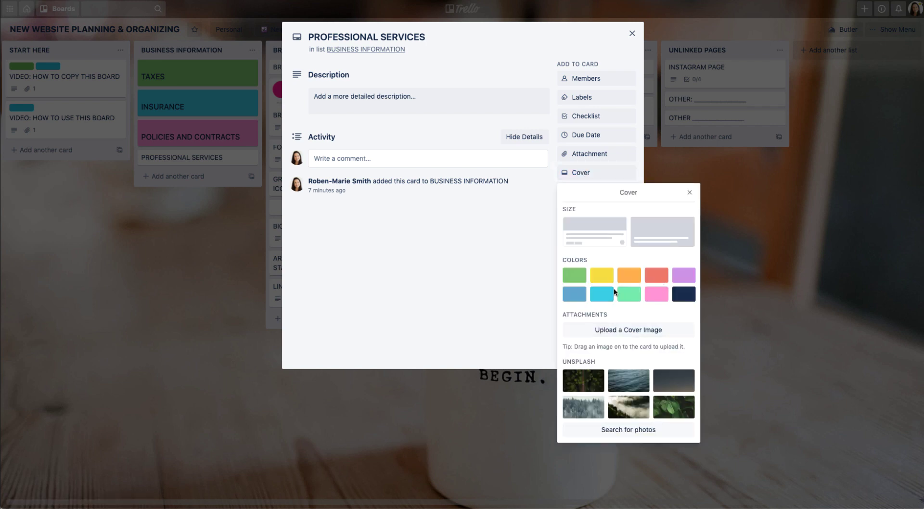
{"action": "left_click", "coordinate": [602, 275]}
{"action": "left_click", "coordinate": [769, 296]}
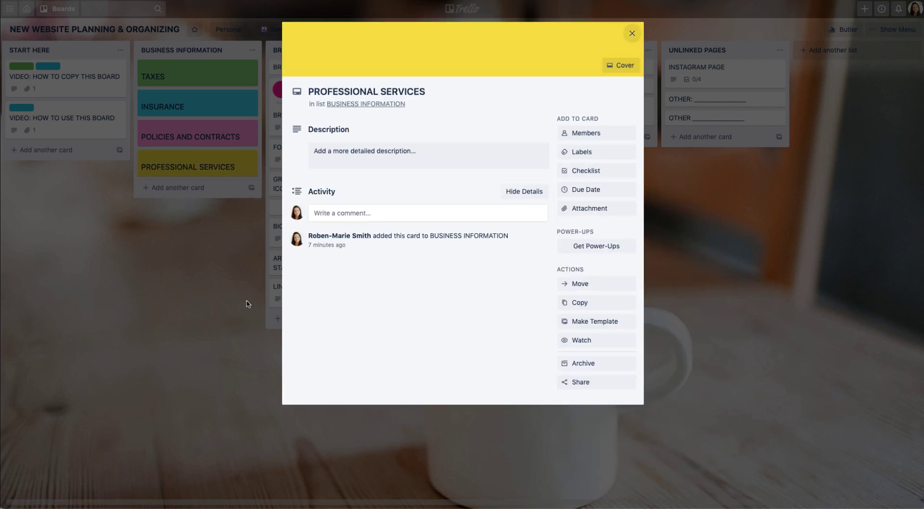
{"action": "left_click", "coordinate": [217, 296]}
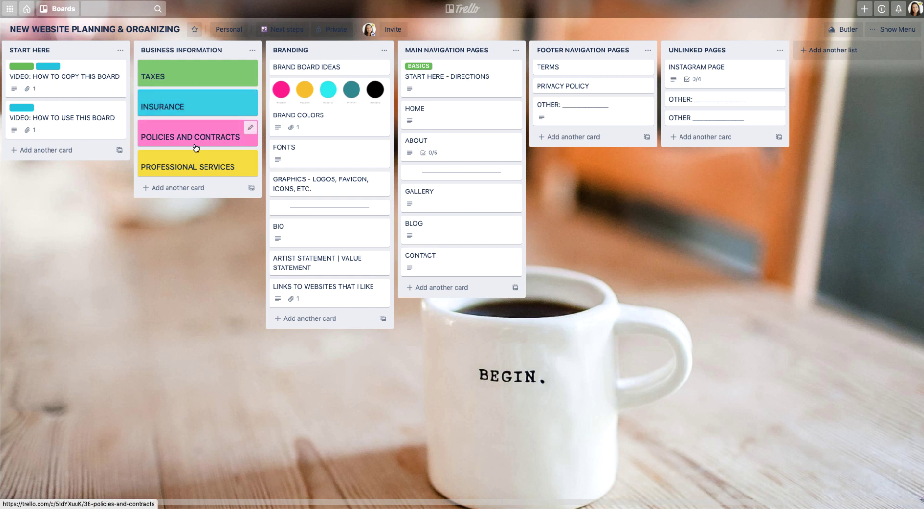
Step: Add cards Plan A, Plan B and Plan C to Business Information
{"action": "left_click", "coordinate": [163, 188]}
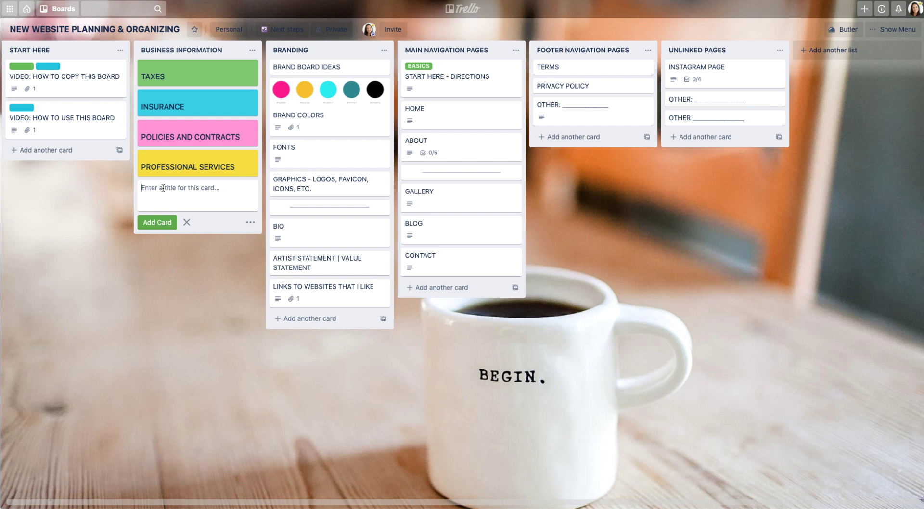
{"action": "type", "text": "Plan A"}
{"action": "key", "text": "Return"}
{"action": "type", "text": "Plan "}
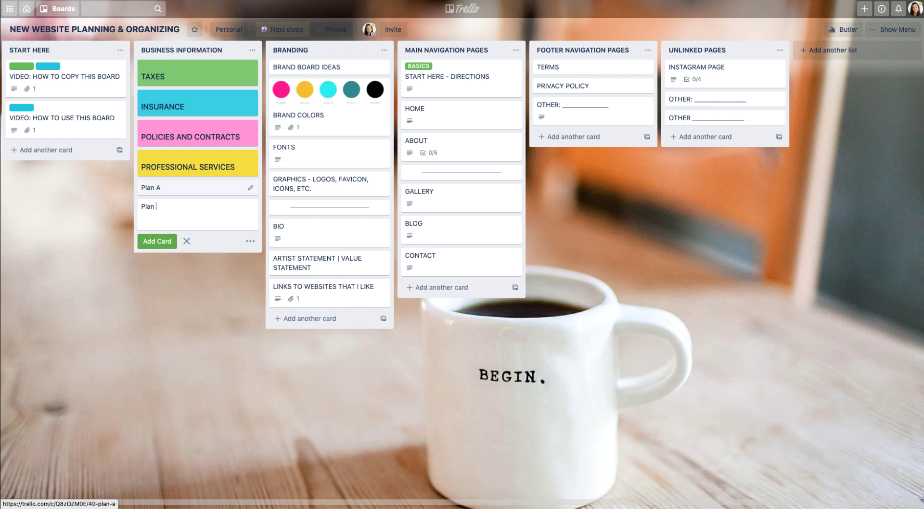
{"action": "type", "text": "B"}
{"action": "key", "text": "Return"}
{"action": "type", "text": "Plan C"}
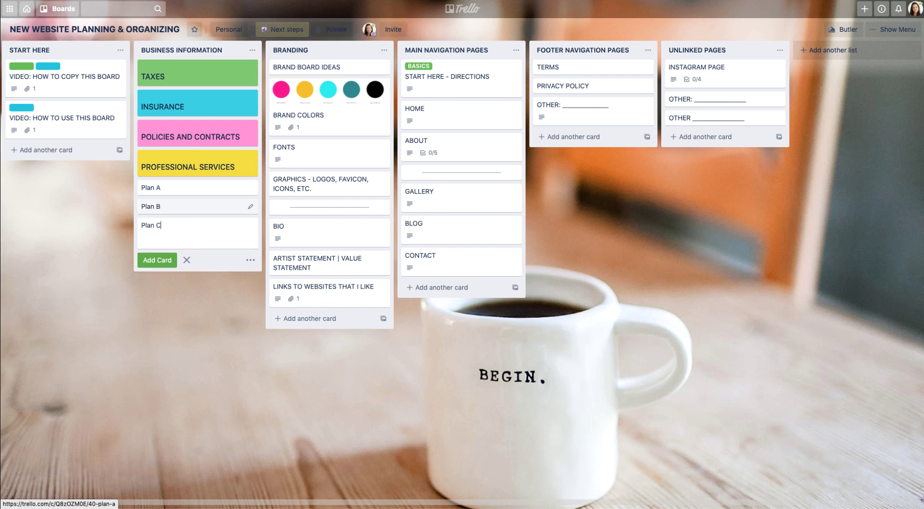
{"action": "key", "text": "Return"}
Step: Add cards Plan D, Plan E and Plan F, then close the card composer
{"action": "type", "text": "Plan D"}
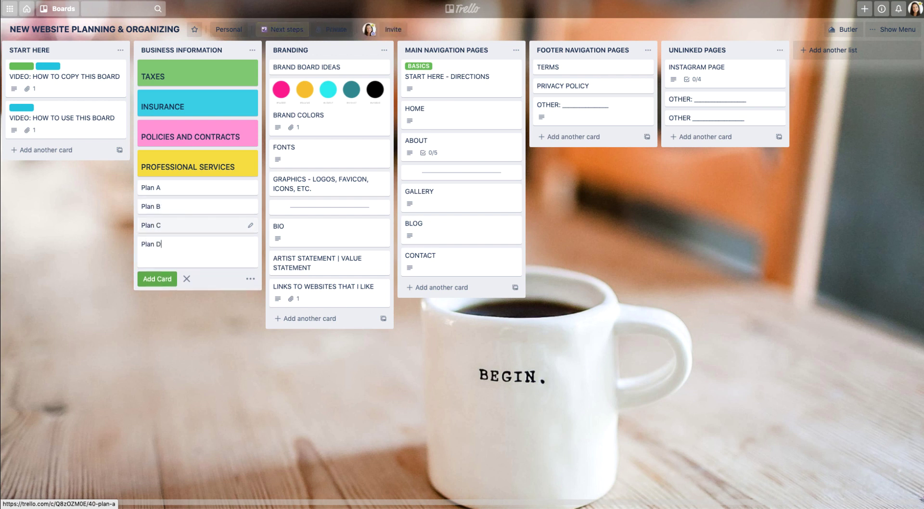
{"action": "key", "text": "Return"}
{"action": "type", "text": "Plan "}
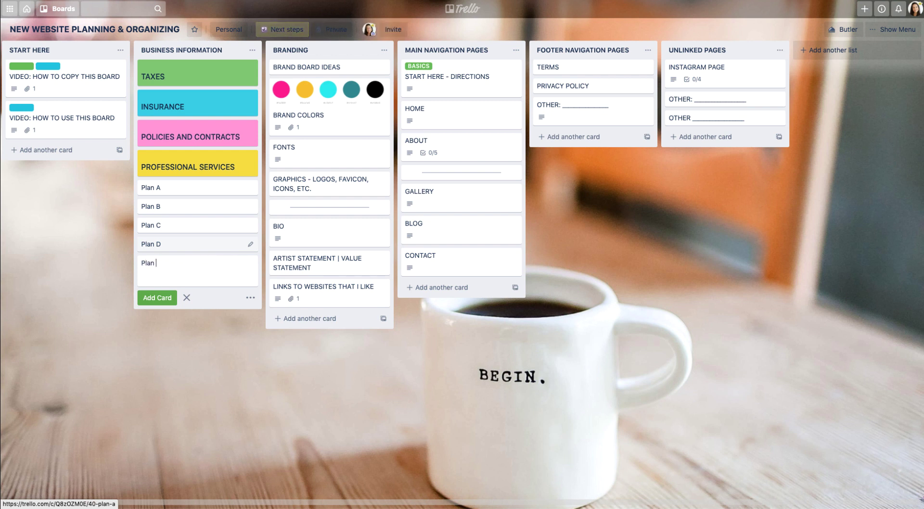
{"action": "type", "text": "E"}
{"action": "key", "text": "Return"}
{"action": "type", "text": "Plan"}
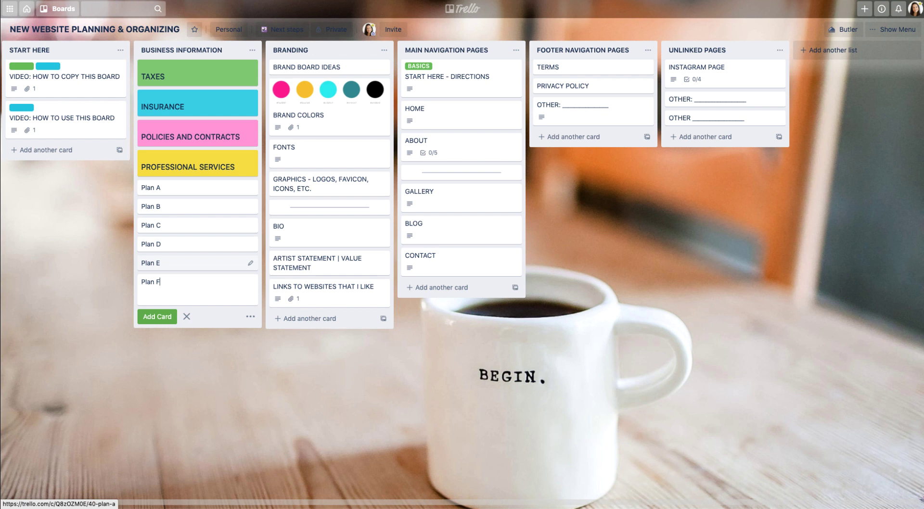
{"action": "type", "text": " F"}
{"action": "left_click", "coordinate": [157, 317]}
{"action": "left_click", "coordinate": [185, 335]}
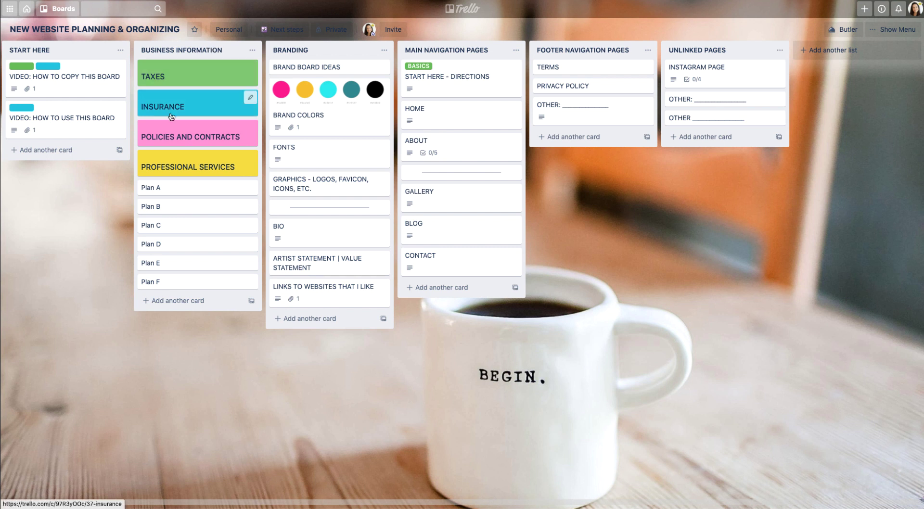
Step: Drag Plans A and D under TAXES, and Plans C and E under INSURANCE
{"action": "left_click_drag", "start_coordinate": [174, 189], "coordinate": [202, 96]}
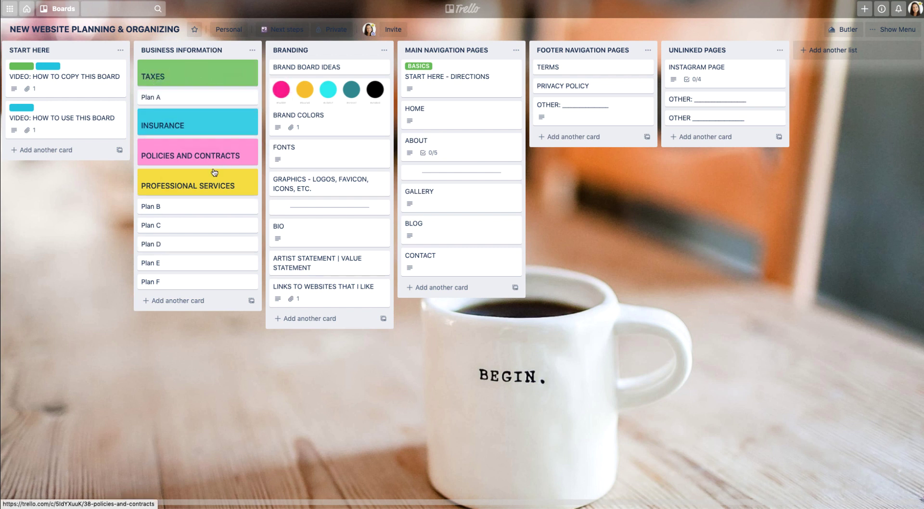
{"action": "left_click_drag", "start_coordinate": [172, 244], "coordinate": [172, 116]}
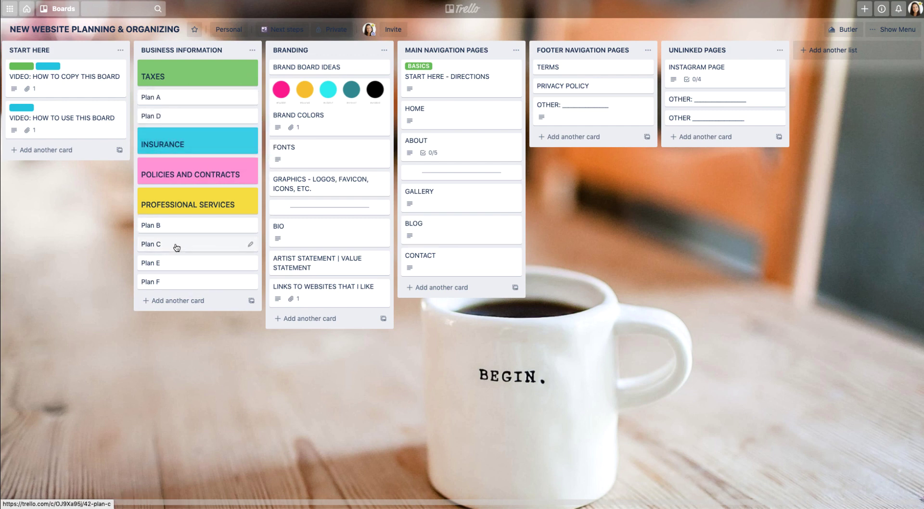
{"action": "left_click_drag", "start_coordinate": [176, 247], "coordinate": [182, 162]}
{"action": "left_click_drag", "start_coordinate": [181, 263], "coordinate": [178, 233]}
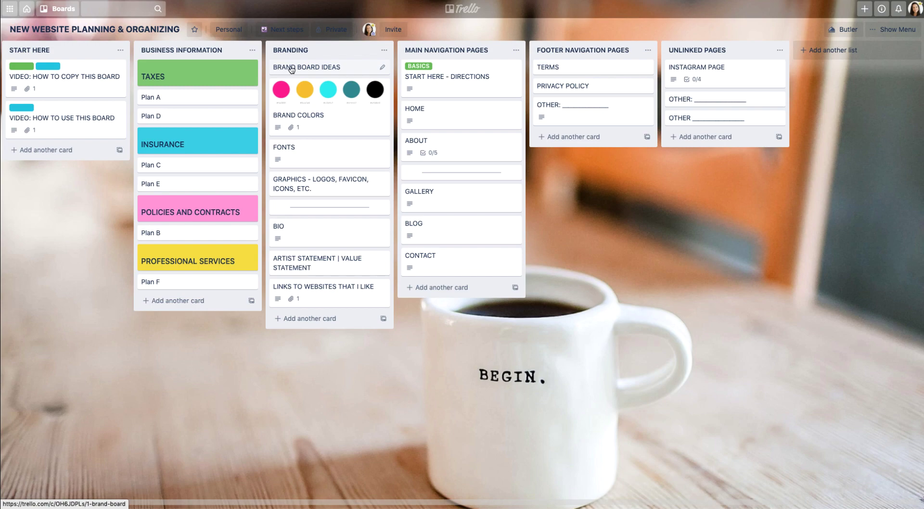
Step: Set a Colorful pencil-cup stock photo as BRAND BOARD IDEAS' banner cover, keeping half size
{"action": "left_click", "coordinate": [316, 70]}
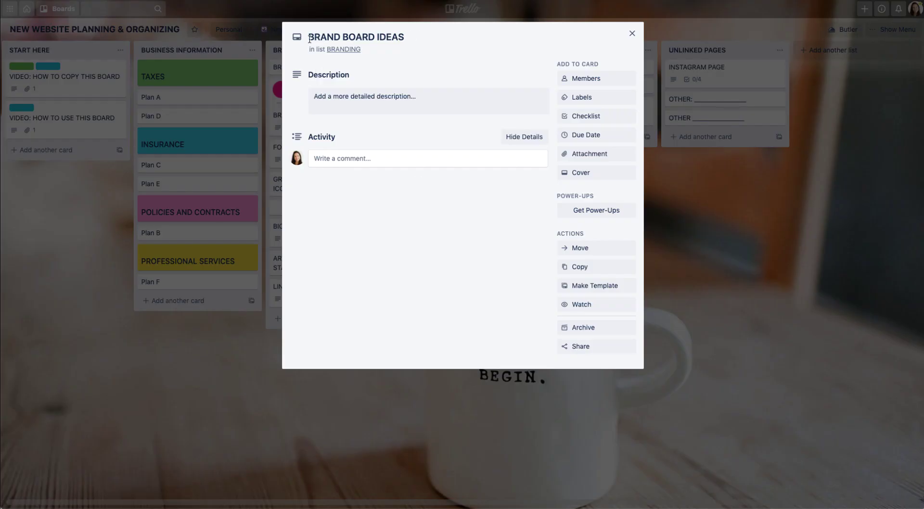
{"action": "left_click", "coordinate": [582, 173]}
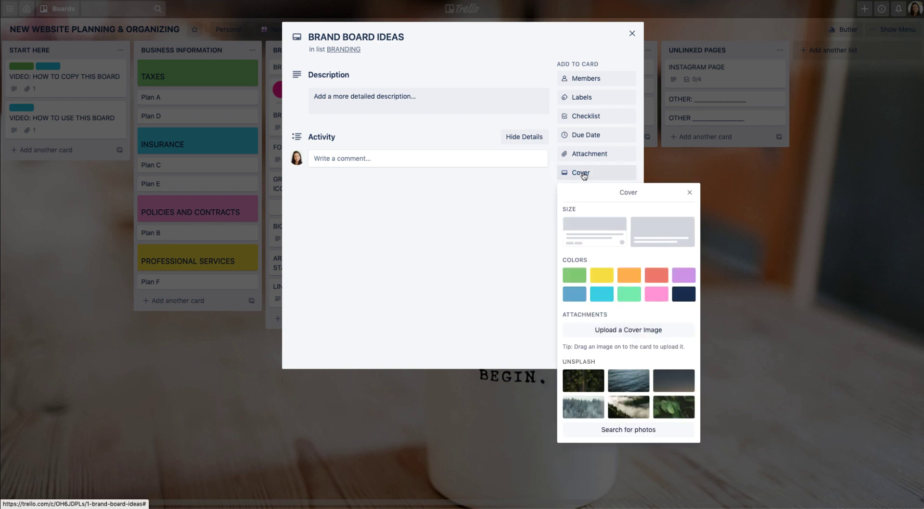
{"action": "left_click", "coordinate": [620, 431]}
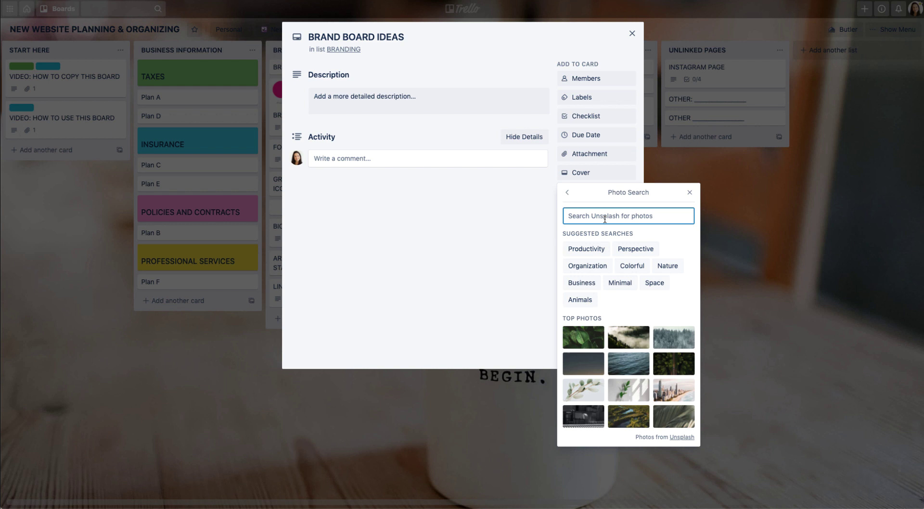
{"action": "left_click", "coordinate": [631, 266]}
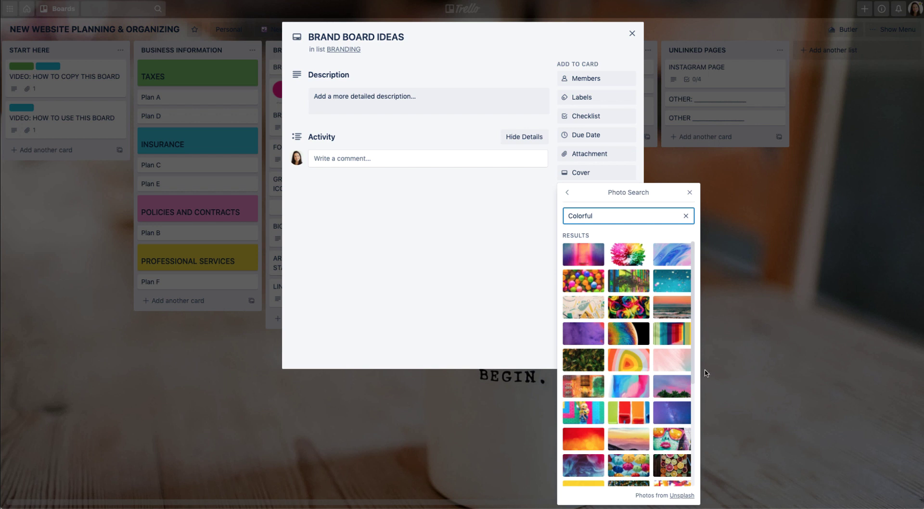
{"action": "scroll", "coordinate": [652, 363], "scroll_direction": "down", "scroll_amount": 4}
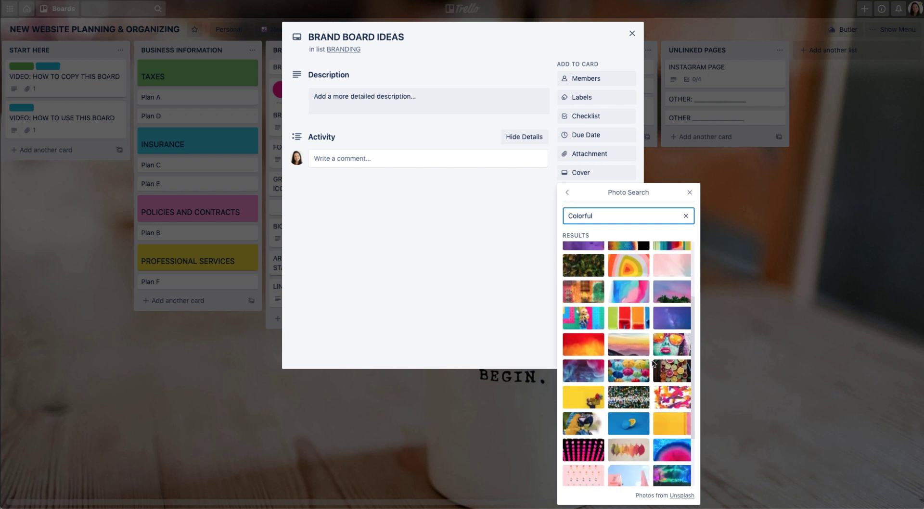
{"action": "scroll", "coordinate": [653, 363], "scroll_direction": "down", "scroll_amount": 2}
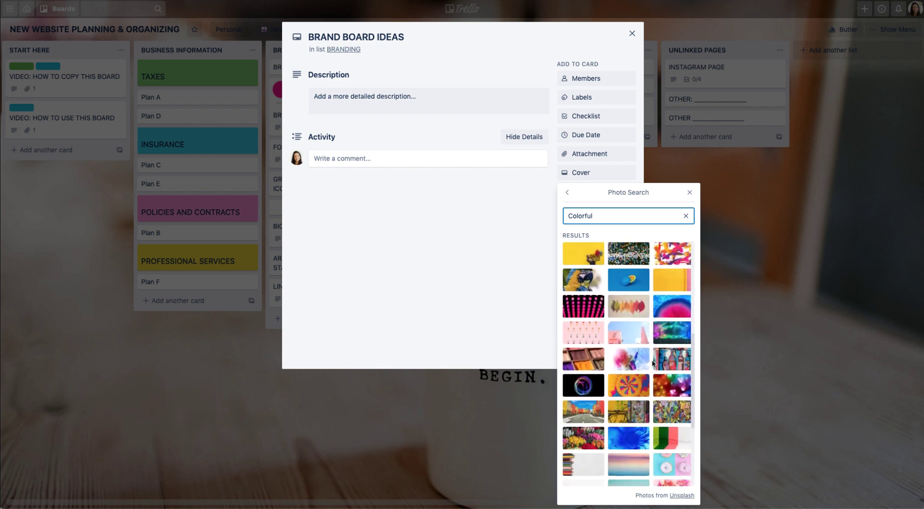
{"action": "scroll", "coordinate": [653, 364], "scroll_direction": "down", "scroll_amount": 3}
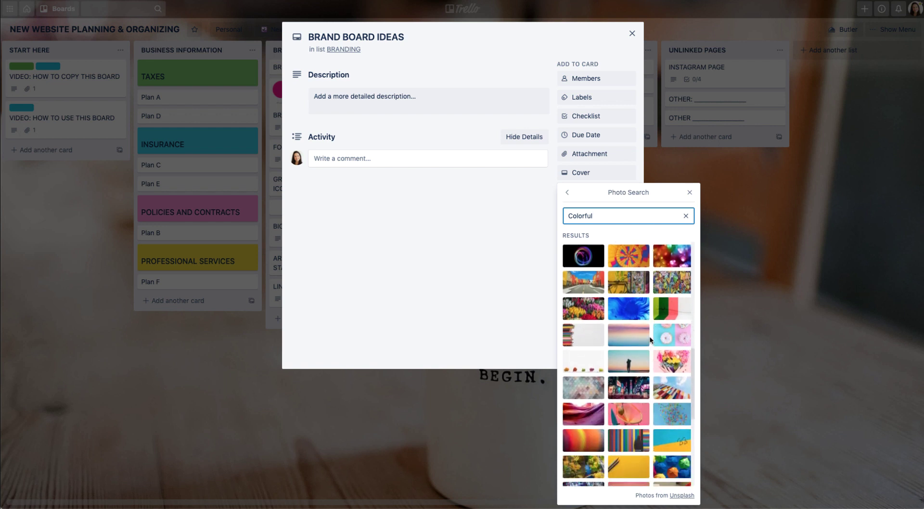
{"action": "scroll", "coordinate": [649, 336], "scroll_direction": "down", "scroll_amount": 2}
{"action": "scroll", "coordinate": [648, 336], "scroll_direction": "down", "scroll_amount": 1}
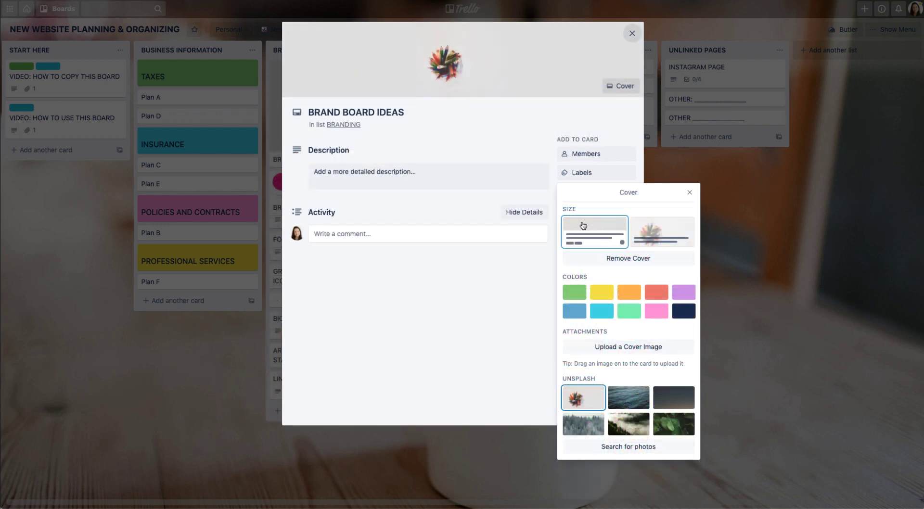
{"action": "left_click", "coordinate": [646, 233]}
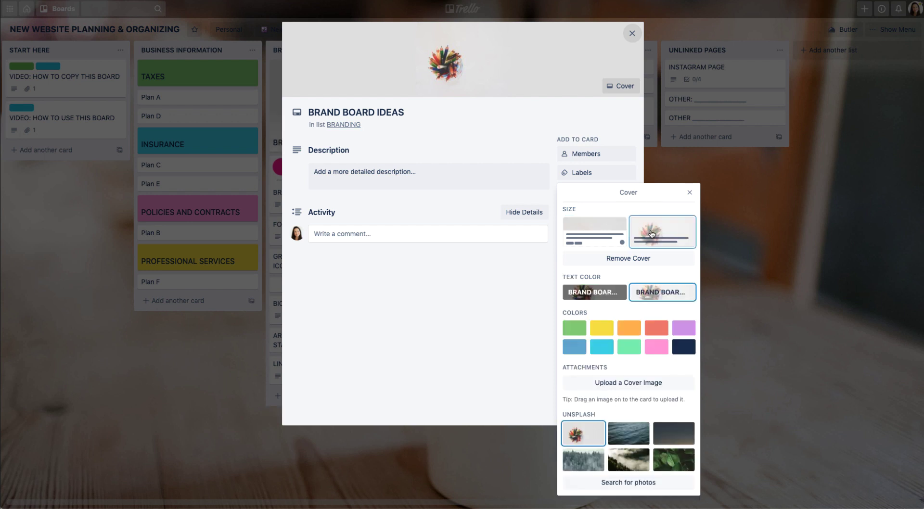
{"action": "left_click", "coordinate": [575, 231]}
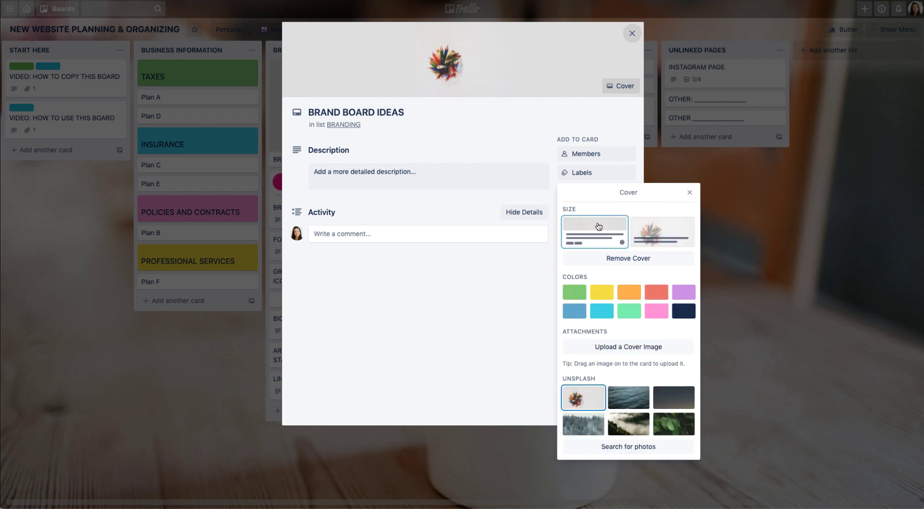
{"action": "left_click", "coordinate": [788, 245]}
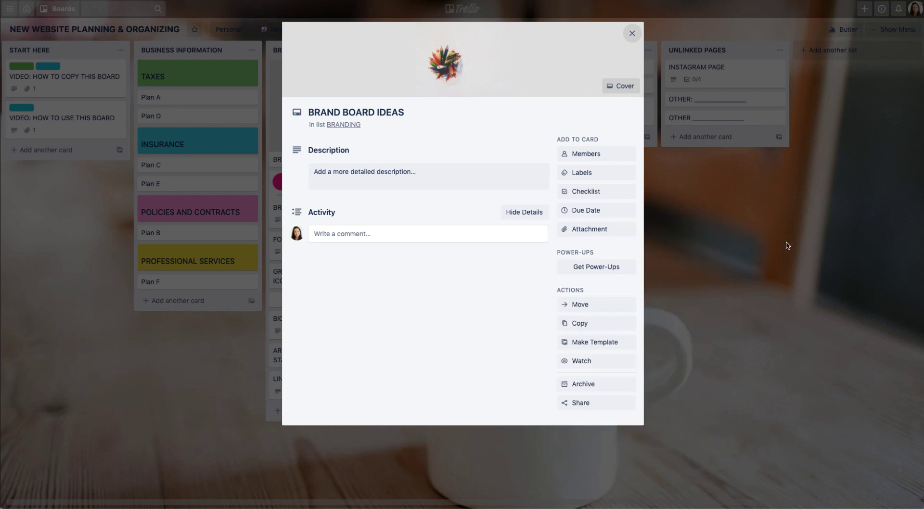
Step: Make the BRAND BOARD IDEAS photo cover full-size with white title text
{"action": "left_click", "coordinate": [216, 372]}
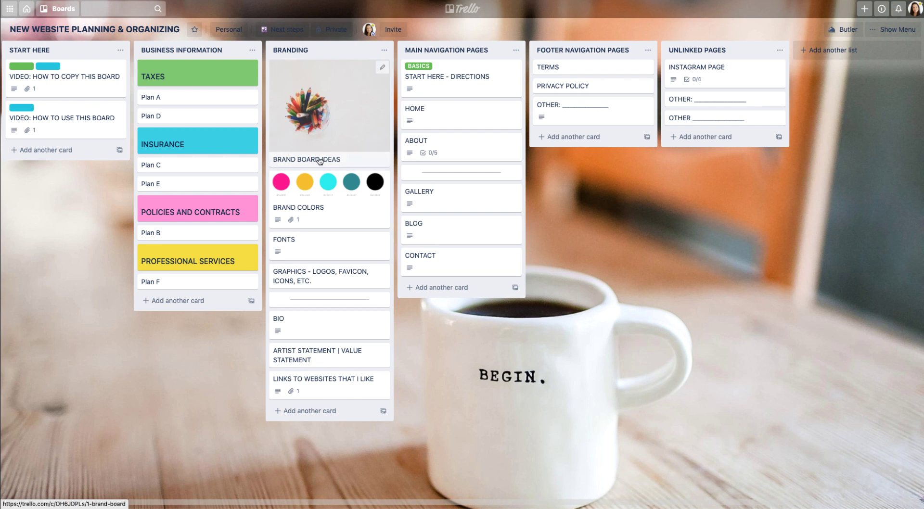
{"action": "left_click", "coordinate": [325, 108]}
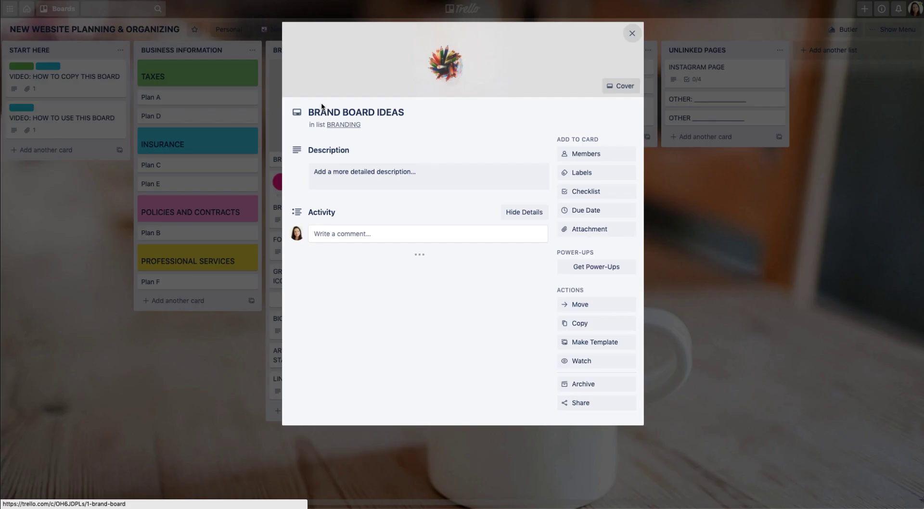
{"action": "left_click", "coordinate": [622, 83]}
{"action": "left_click", "coordinate": [717, 141]}
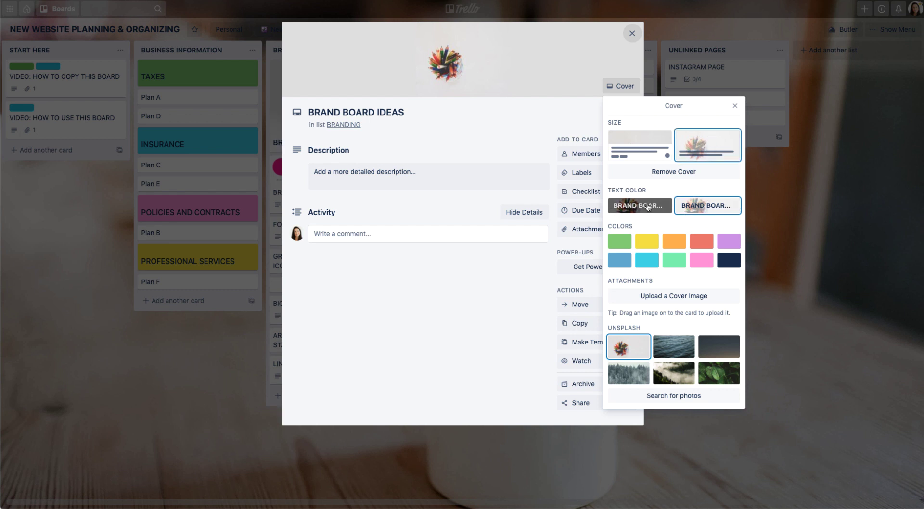
{"action": "left_click", "coordinate": [645, 206]}
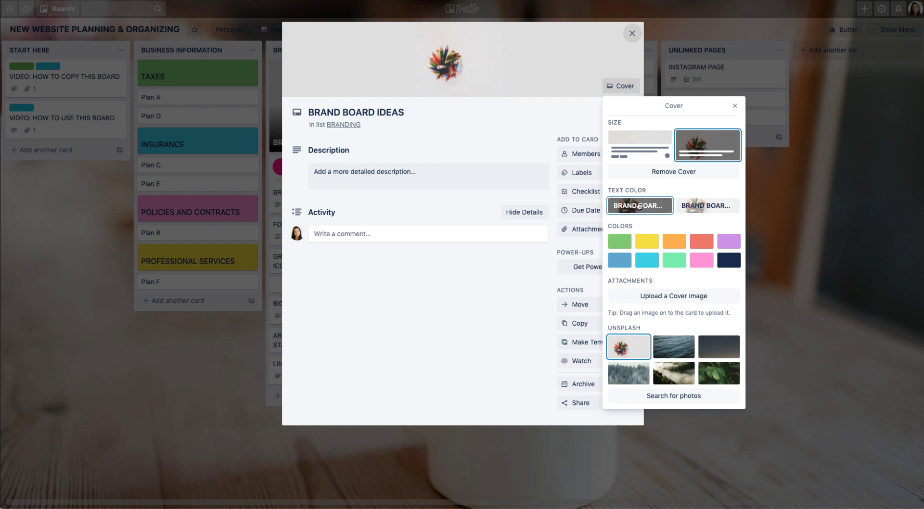
{"action": "left_click", "coordinate": [800, 248]}
{"action": "left_click", "coordinate": [798, 255]}
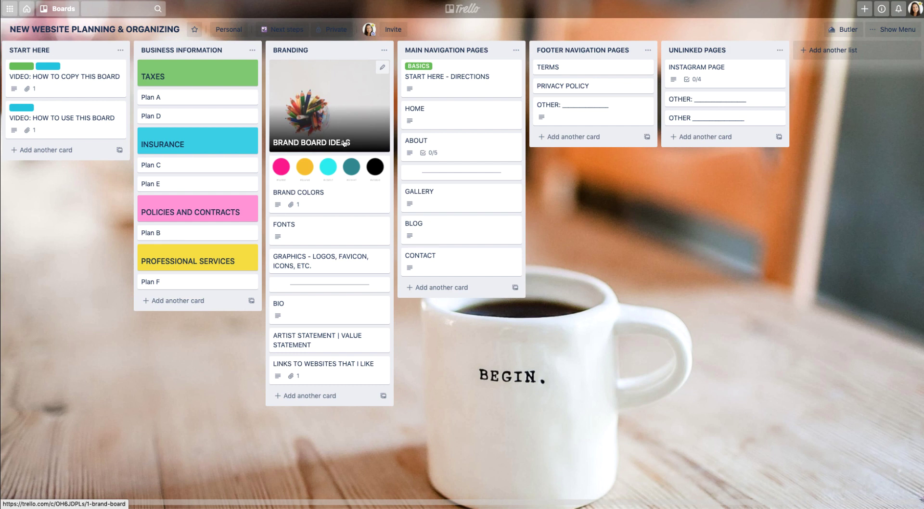
Step: Switch the BRAND BOARD IDEAS cover title to dark text
{"action": "left_click", "coordinate": [360, 91]}
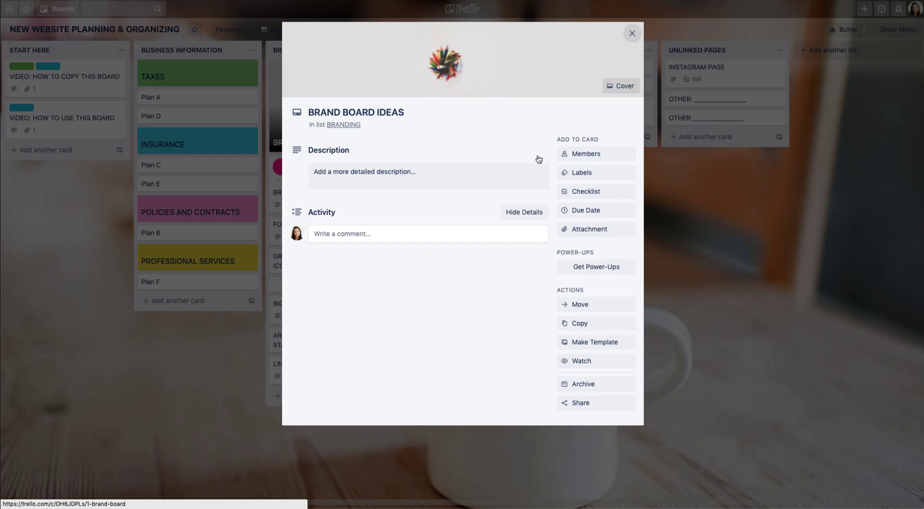
{"action": "left_click", "coordinate": [620, 85]}
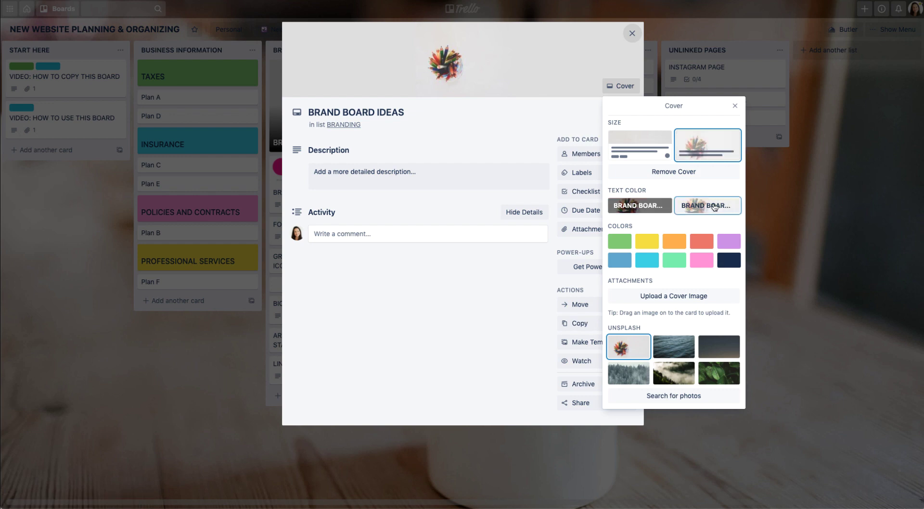
{"action": "left_click", "coordinate": [820, 312]}
{"action": "left_click", "coordinate": [242, 356]}
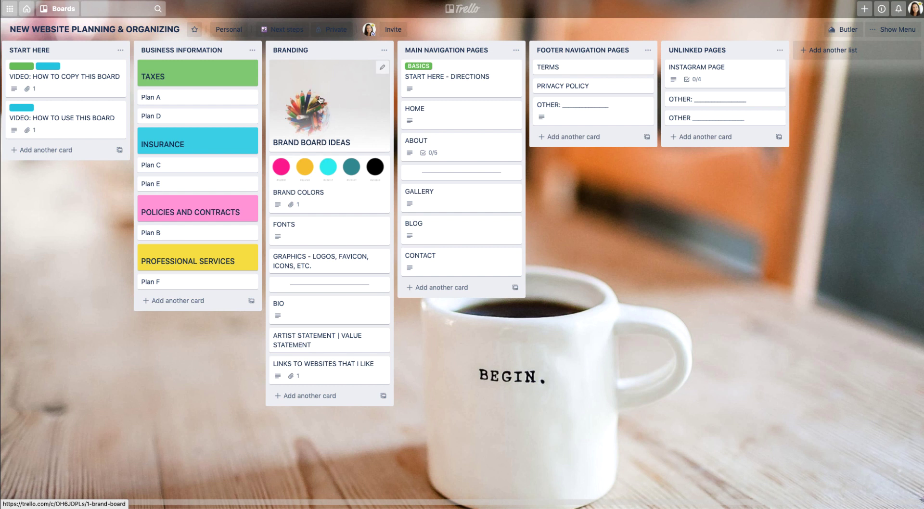
Step: Shrink the BRAND BOARD IDEAS pencil photo cover back to a half-size banner
{"action": "scroll", "coordinate": [327, 145], "scroll_direction": "left", "scroll_amount": 1}
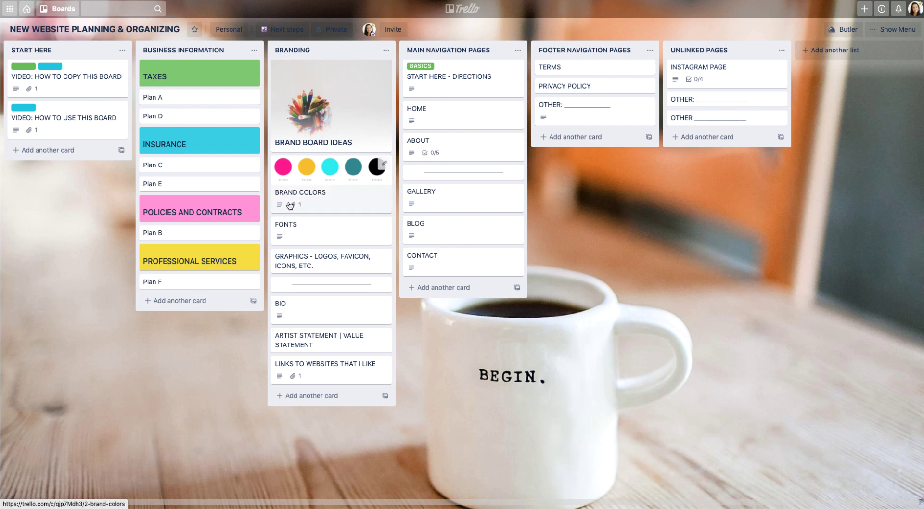
{"action": "left_click", "coordinate": [339, 117]}
{"action": "left_click", "coordinate": [621, 86]}
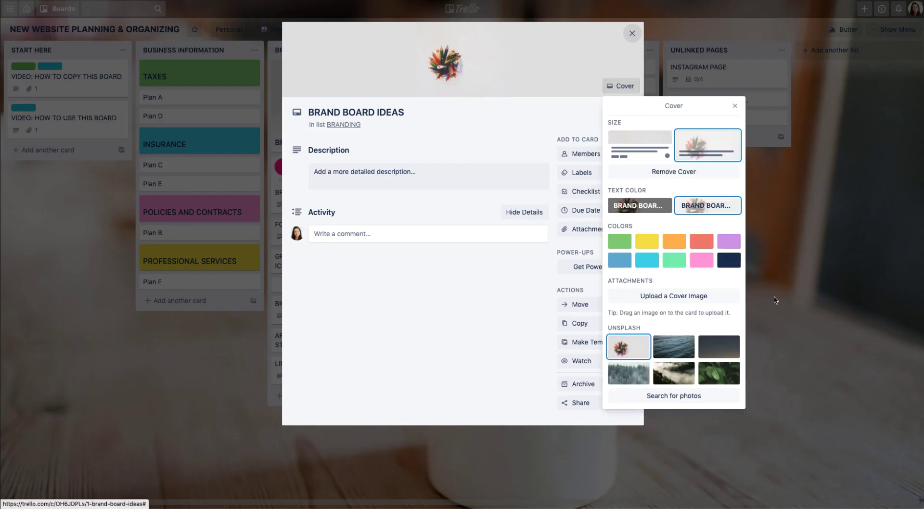
{"action": "left_click", "coordinate": [654, 150]}
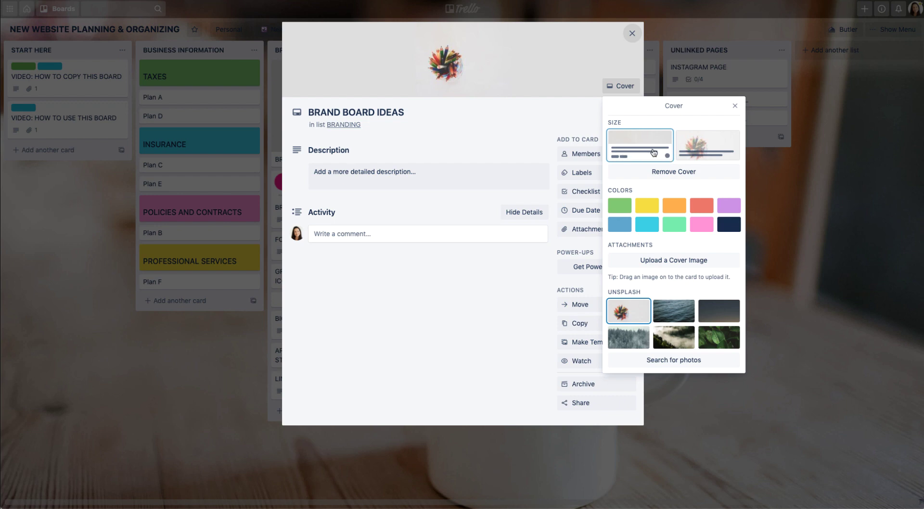
{"action": "left_click", "coordinate": [840, 260]}
{"action": "left_click", "coordinate": [177, 341]}
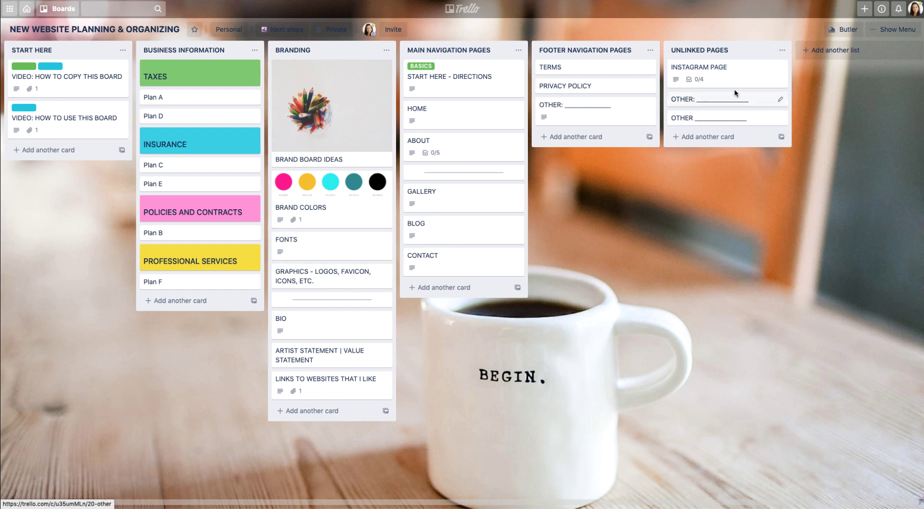
Step: Give the INSTAGRAM PAGE card a full-size eucalyptus stock photo cover
{"action": "left_click", "coordinate": [716, 70]}
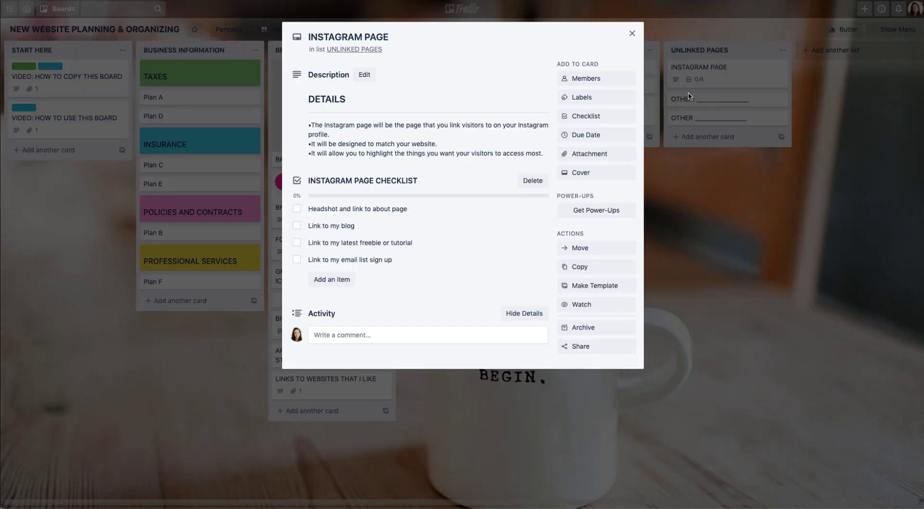
{"action": "left_click", "coordinate": [588, 173]}
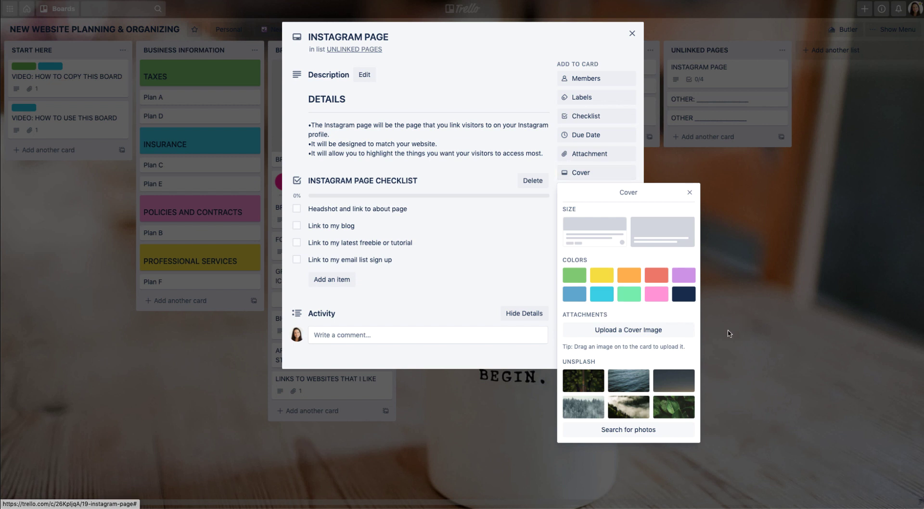
{"action": "left_click", "coordinate": [628, 429]}
{"action": "left_click", "coordinate": [584, 390]}
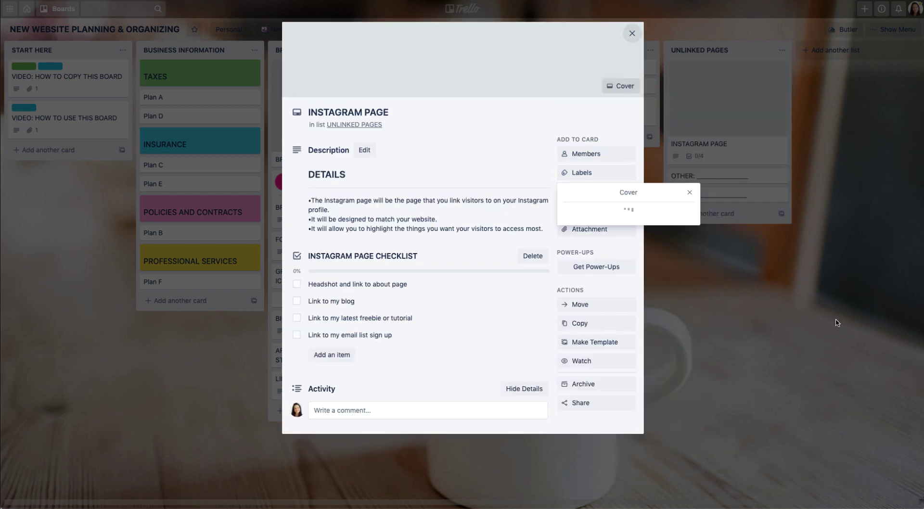
{"action": "left_click", "coordinate": [640, 238]}
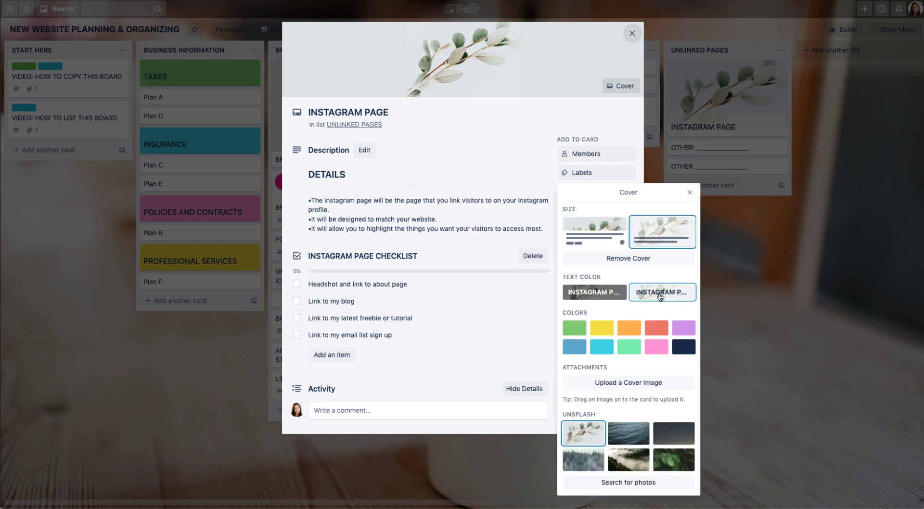
{"action": "left_click", "coordinate": [774, 315]}
{"action": "left_click", "coordinate": [779, 315]}
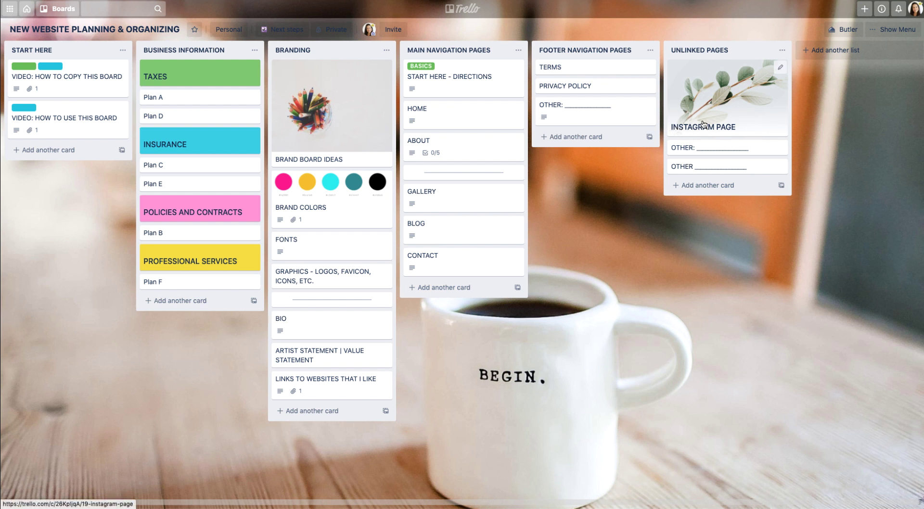
Step: Switch the INSTAGRAM PAGE eucalyptus cover back to a banner above the title
{"action": "left_click", "coordinate": [718, 113]}
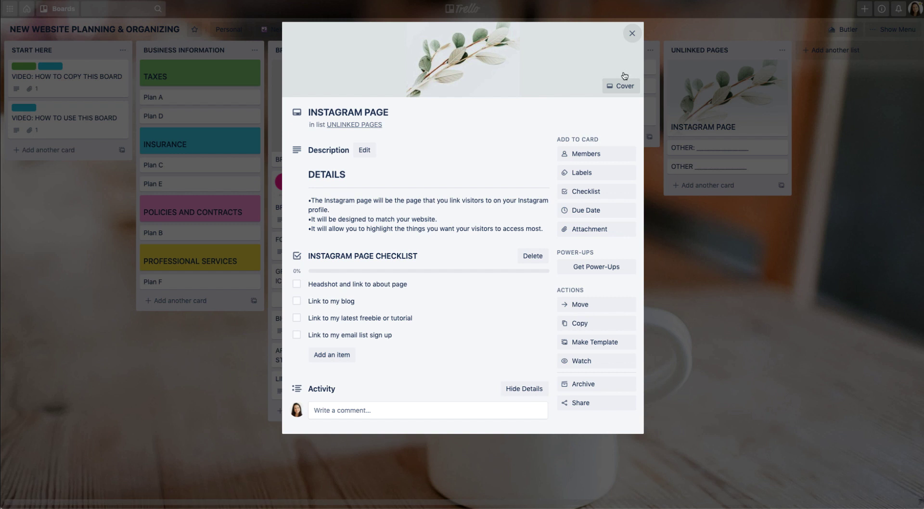
{"action": "left_click", "coordinate": [623, 85]}
{"action": "left_click", "coordinate": [642, 143]}
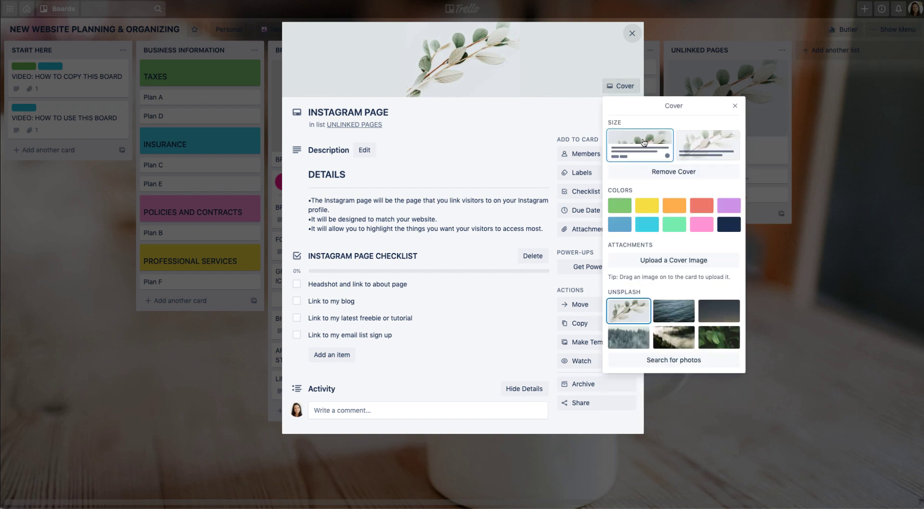
{"action": "left_click", "coordinate": [808, 298]}
{"action": "left_click", "coordinate": [857, 241]}
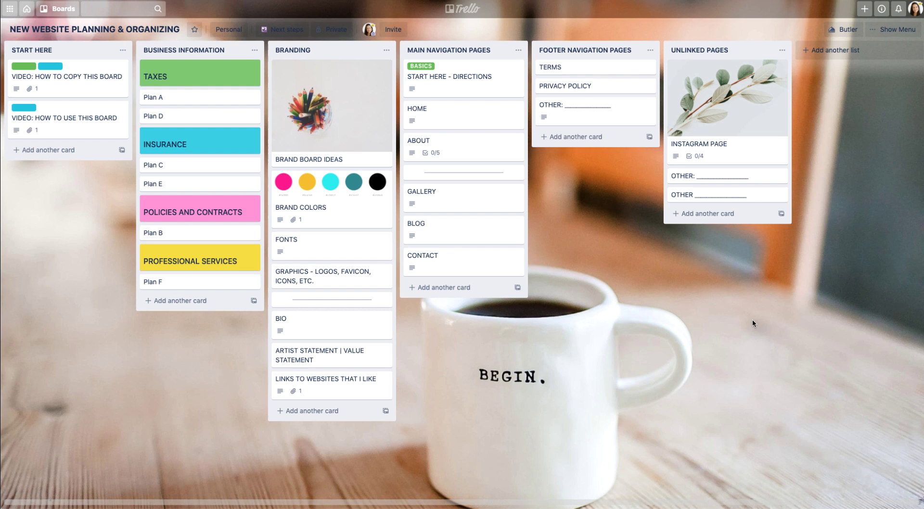
Step: Add two dash cards, '-----' and '--', at the end of Business Information
{"action": "left_click", "coordinate": [166, 303]}
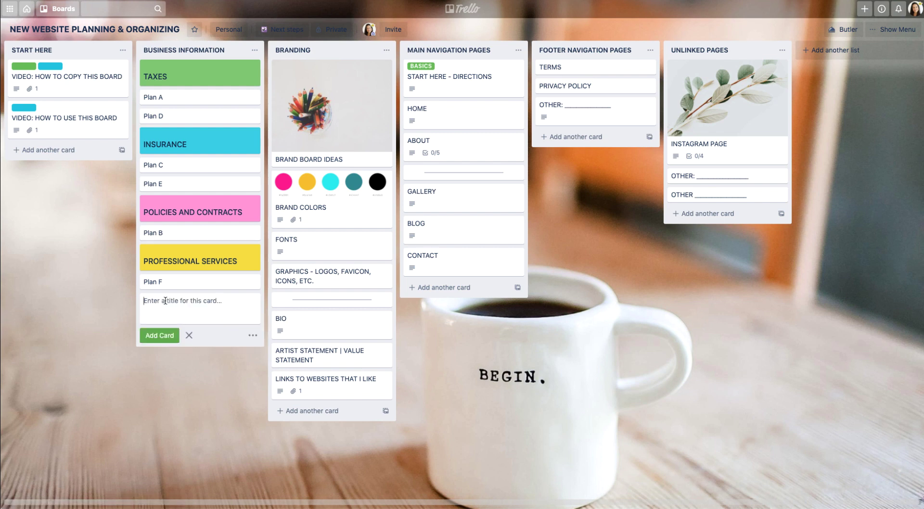
{"action": "type", "text": "-----"}
{"action": "left_click", "coordinate": [168, 336]}
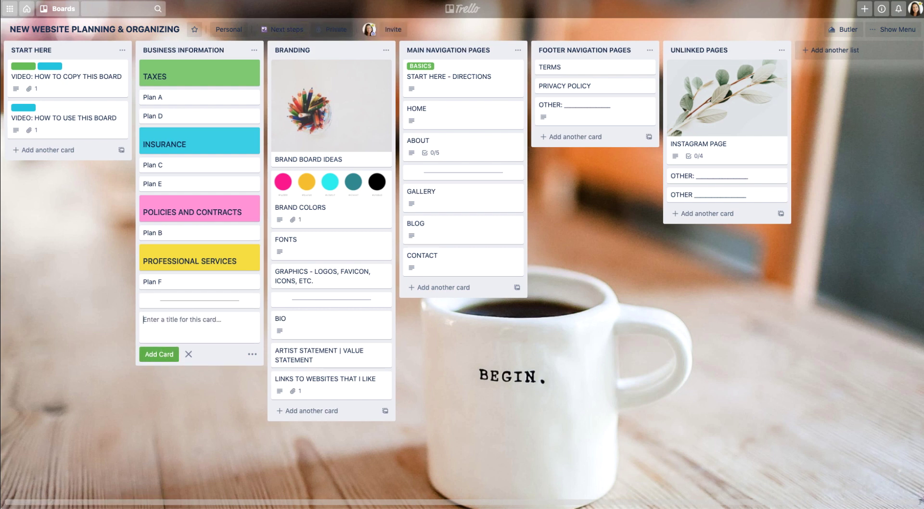
{"action": "type", "text": "-----"}
{"action": "key", "text": "Return"}
{"action": "left_click", "coordinate": [218, 388]}
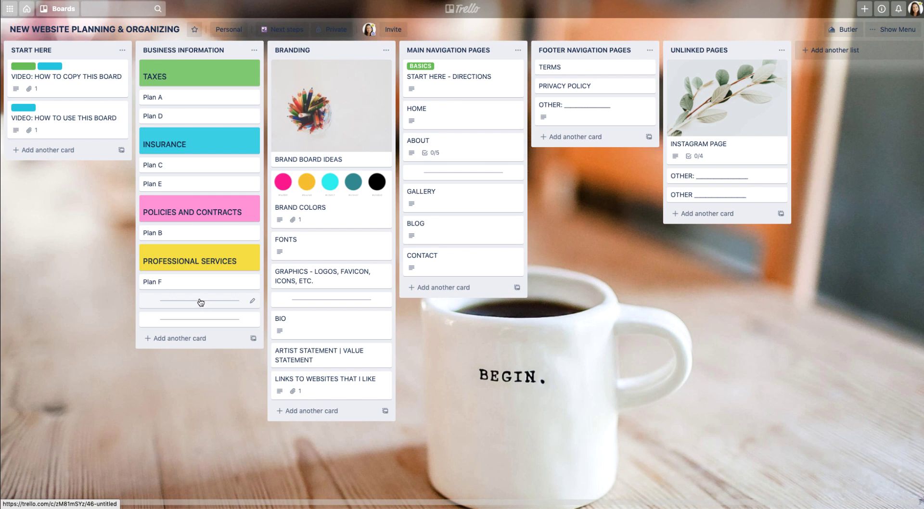
Step: Move the dash dividers under START HERE - DIRECTIONS and between GALLERY and BLOG
{"action": "left_click_drag", "start_coordinate": [201, 302], "coordinate": [474, 108]}
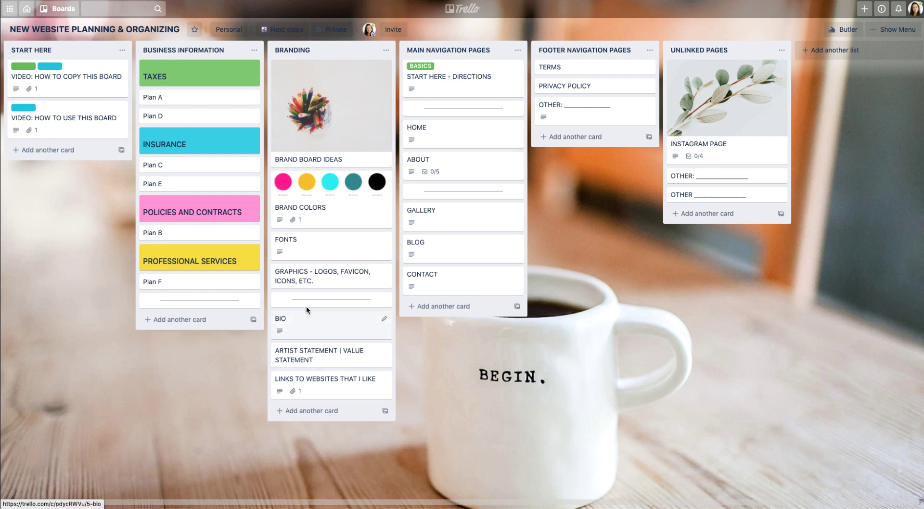
{"action": "left_click_drag", "start_coordinate": [206, 303], "coordinate": [462, 242]}
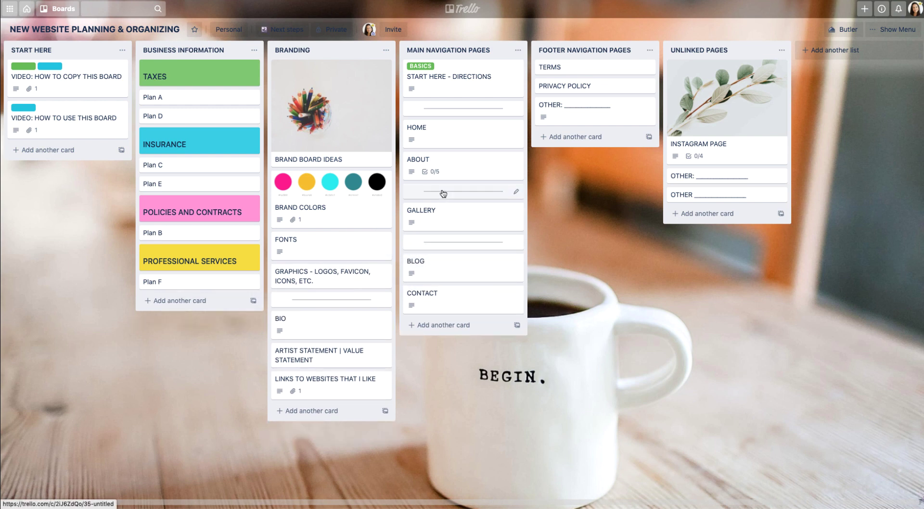
{"action": "mouse_move", "coordinate": [452, 110]}
{"action": "left_mouse_down"}
{"action": "mouse_move", "coordinate": [453, 141]}
{"action": "mouse_move", "coordinate": [449, 108]}
{"action": "left_mouse_up"}
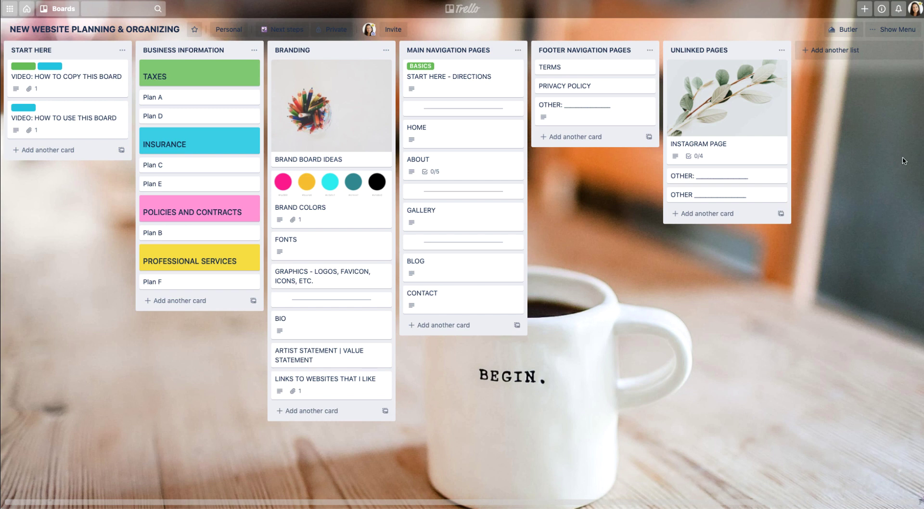
Step: Search the board's GIPHY stickers for 'sun' to list animated sun stickers
{"action": "left_click", "coordinate": [900, 31]}
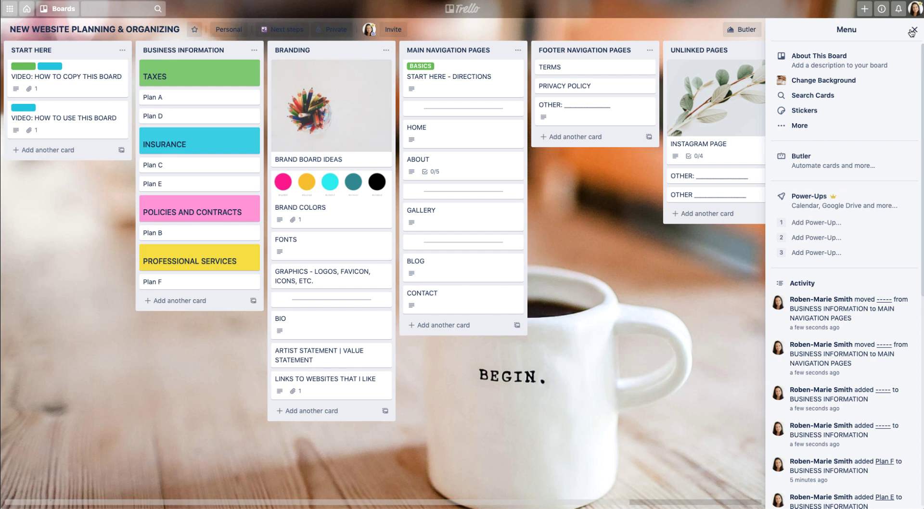
{"action": "left_click", "coordinate": [808, 111]}
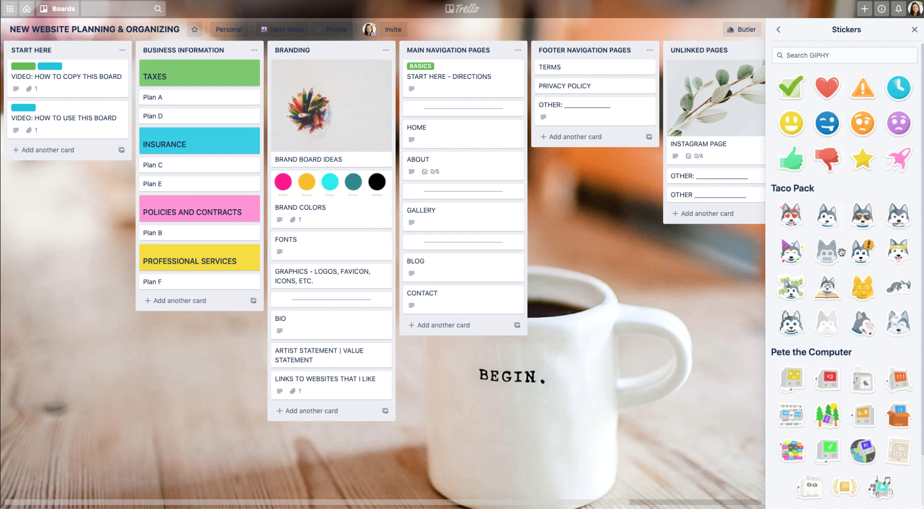
{"action": "left_click", "coordinate": [806, 55]}
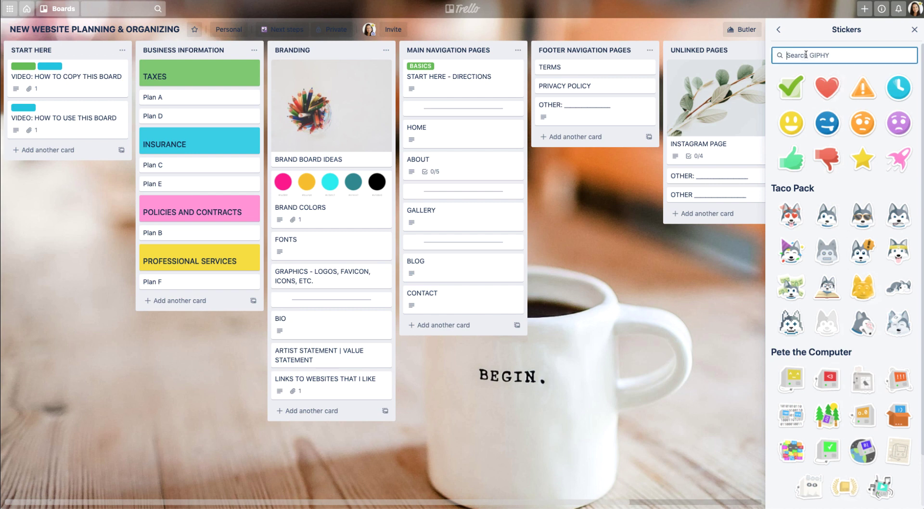
{"action": "type", "text": "sunshine"}
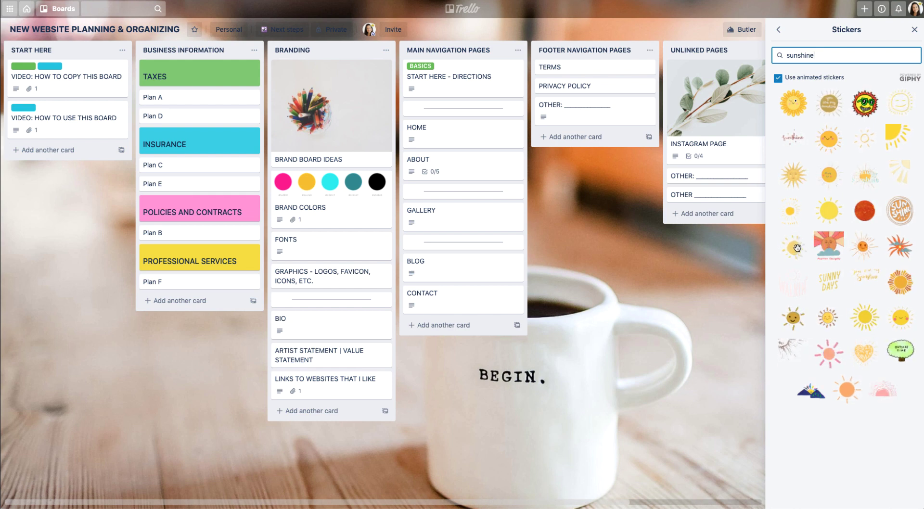
Step: Place a rayed animated sun sticker on the START HERE - DIRECTIONS card
{"action": "left_click_drag", "start_coordinate": [797, 248], "coordinate": [500, 72]}
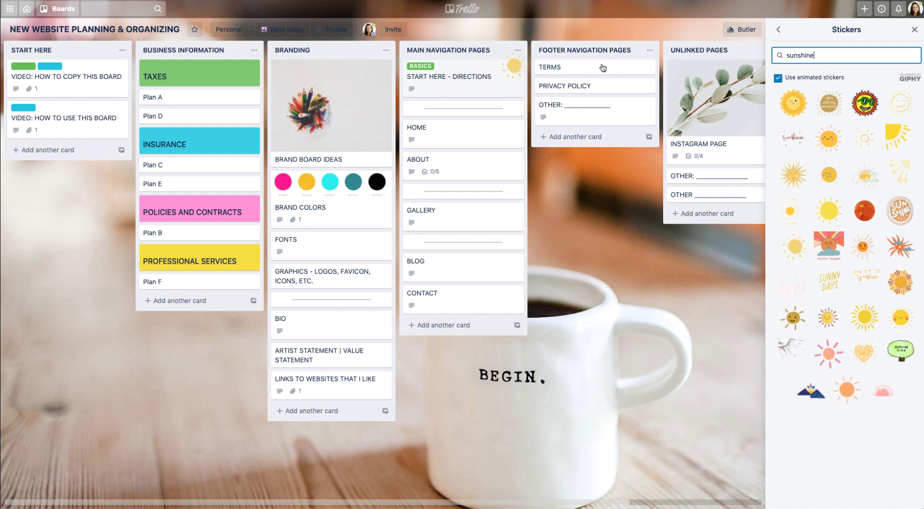
{"action": "left_click_drag", "start_coordinate": [602, 68], "coordinate": [372, 77]}
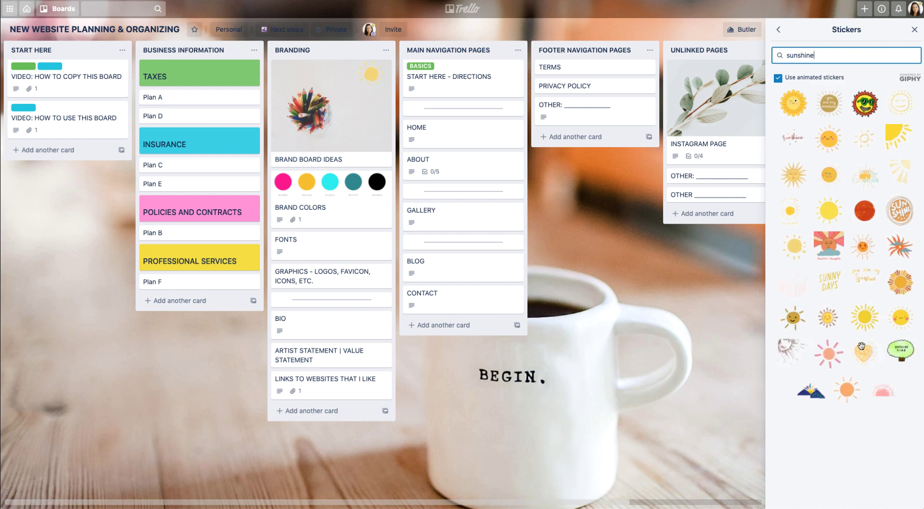
{"action": "left_click_drag", "start_coordinate": [865, 317], "coordinate": [508, 81]}
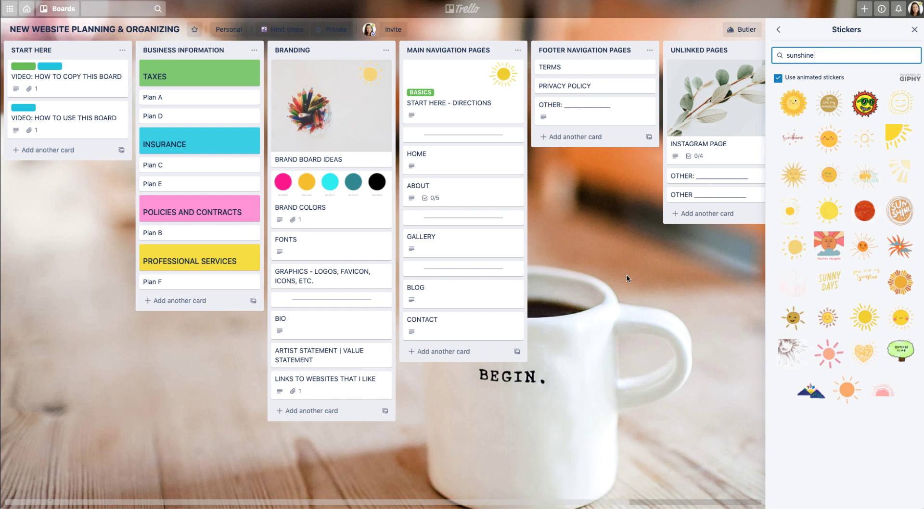
Step: Close the Stickers panel and remove the stray sun sticker from BRAND BOARD IDEAS
{"action": "left_click", "coordinate": [911, 31]}
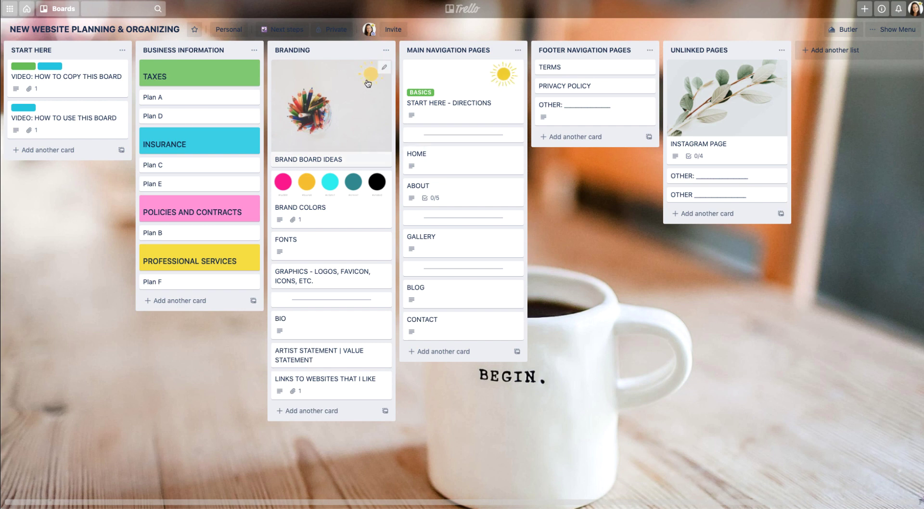
{"action": "mouse_move", "coordinate": [368, 71]}
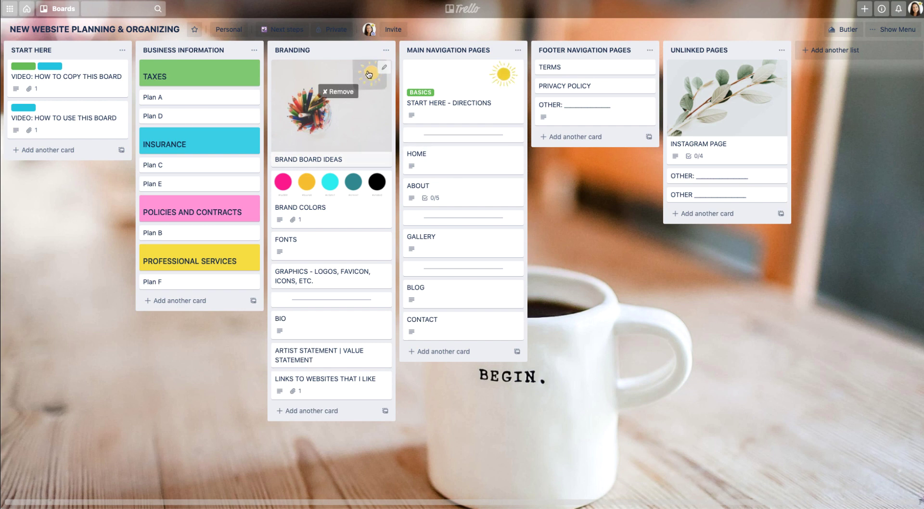
{"action": "left_click", "coordinate": [340, 92]}
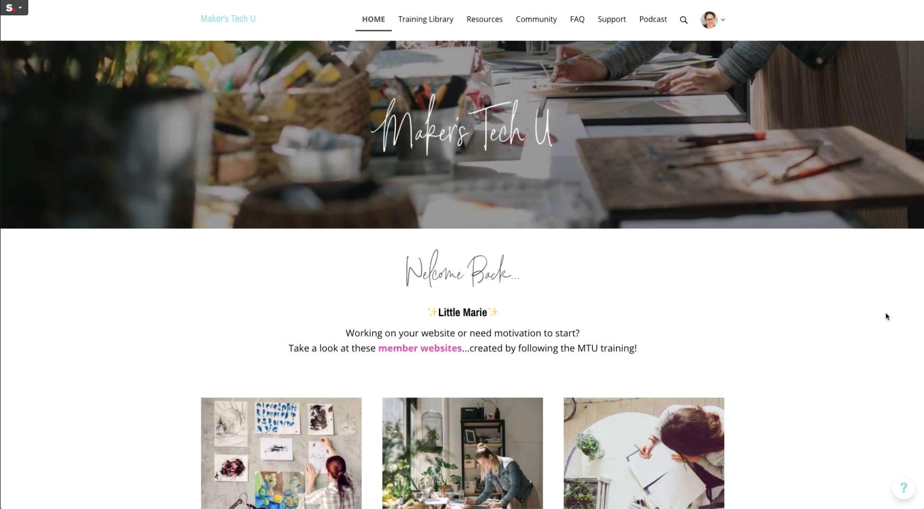
Step: Scroll the Maker's Tech U home page down to the Step 1–10 course tiles
{"action": "scroll", "coordinate": [885, 313], "scroll_direction": "down", "scroll_amount": 3}
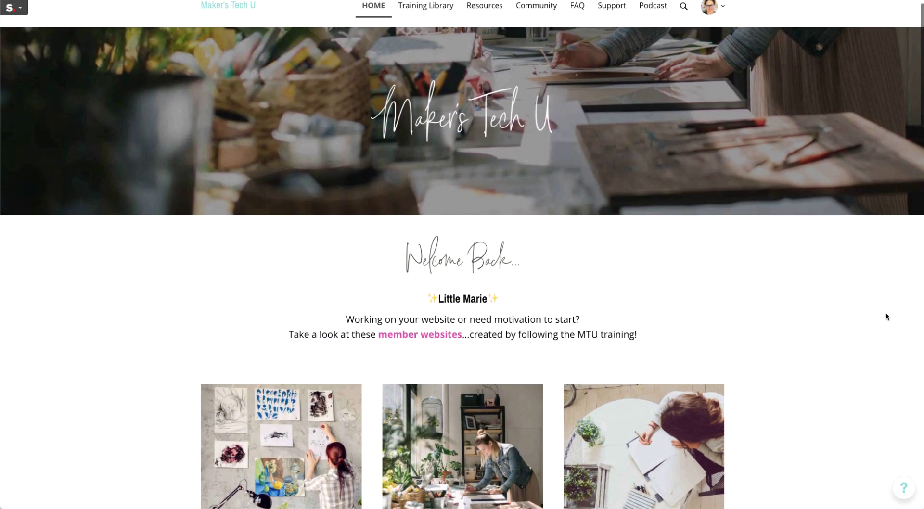
{"action": "scroll", "coordinate": [888, 316], "scroll_direction": "down", "scroll_amount": 5}
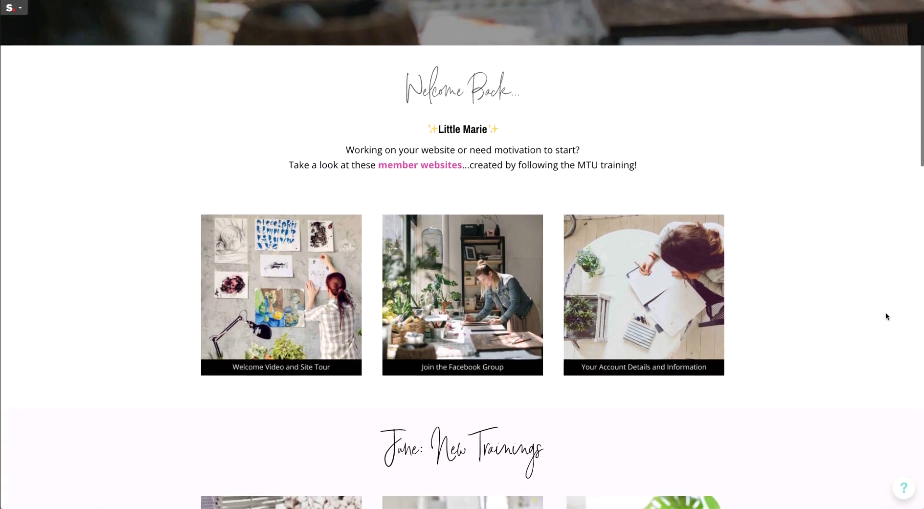
{"action": "scroll", "coordinate": [886, 316], "scroll_direction": "down", "scroll_amount": 7}
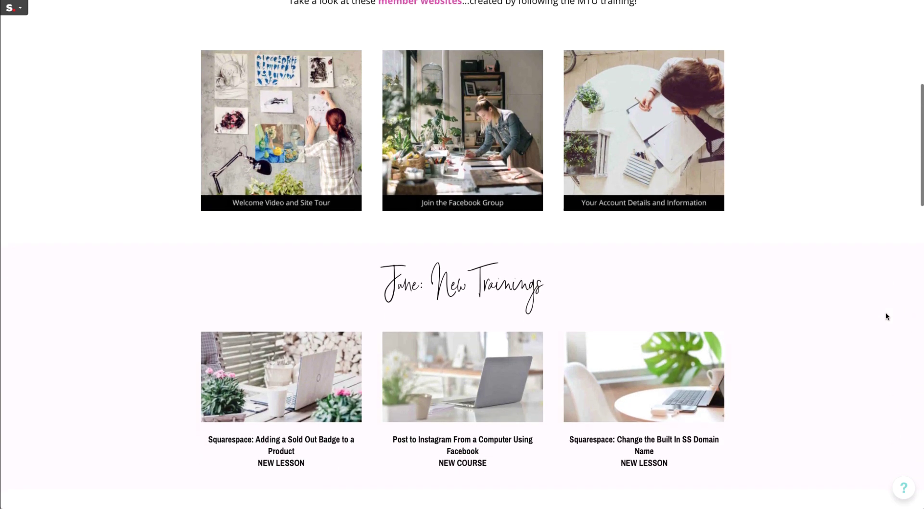
{"action": "scroll", "coordinate": [887, 316], "scroll_direction": "down", "scroll_amount": 6}
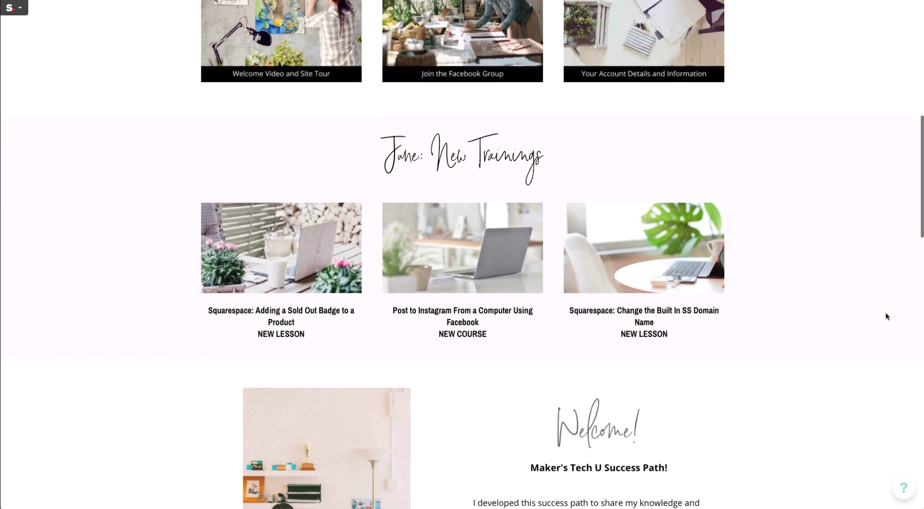
{"action": "scroll", "coordinate": [887, 316], "scroll_direction": "down", "scroll_amount": 4}
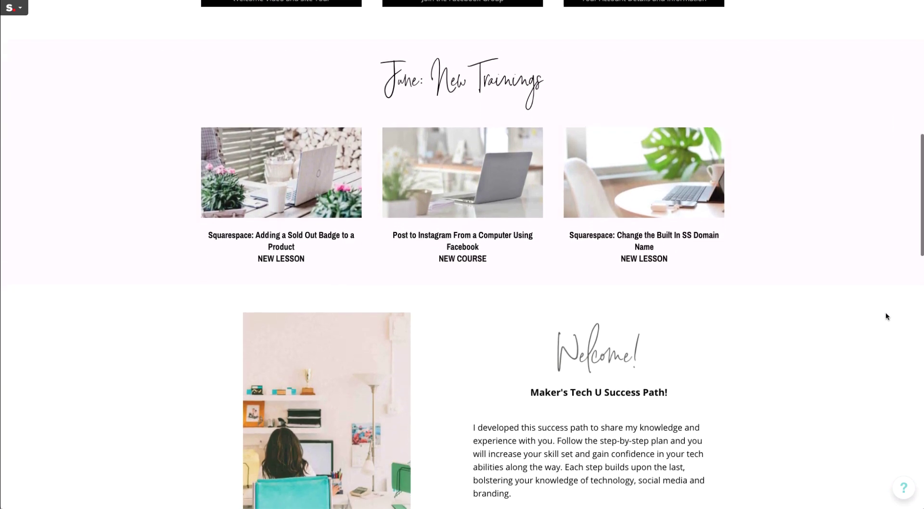
{"action": "scroll", "coordinate": [887, 316], "scroll_direction": "down", "scroll_amount": 4}
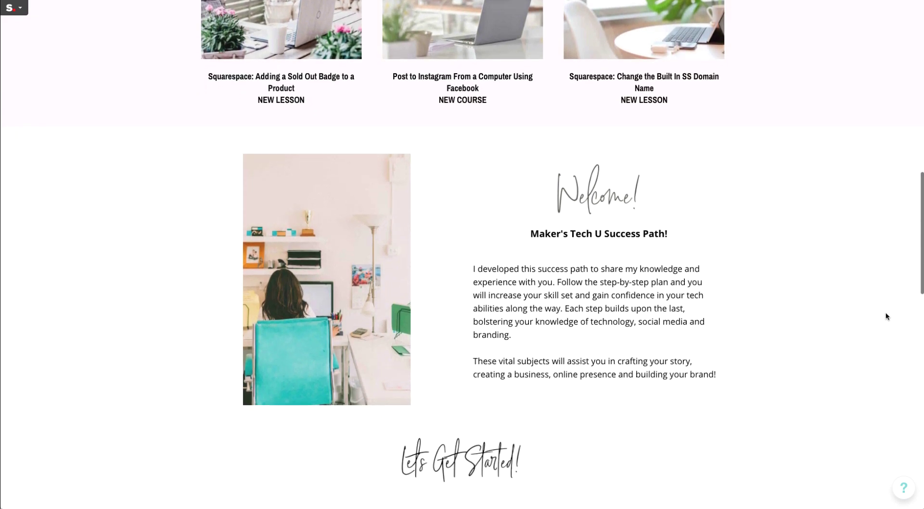
{"action": "scroll", "coordinate": [887, 316], "scroll_direction": "down", "scroll_amount": 7}
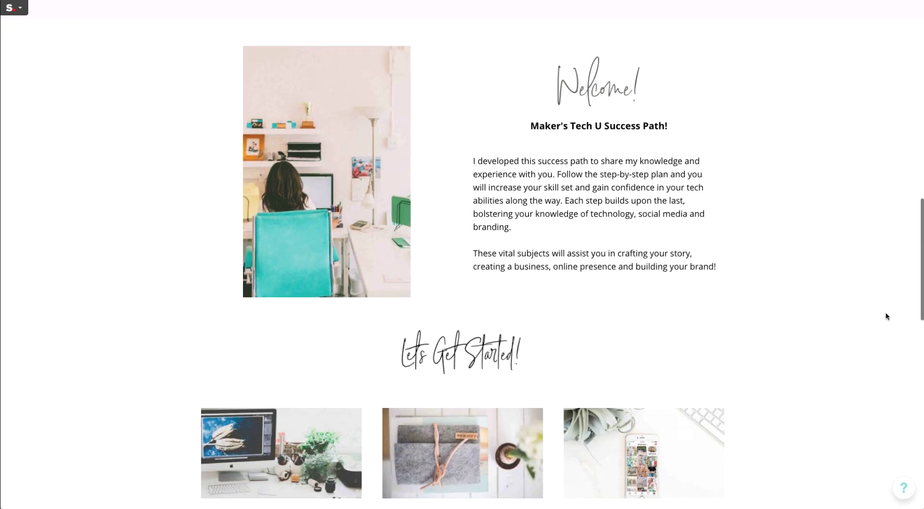
{"action": "scroll", "coordinate": [886, 316], "scroll_direction": "down", "scroll_amount": 5}
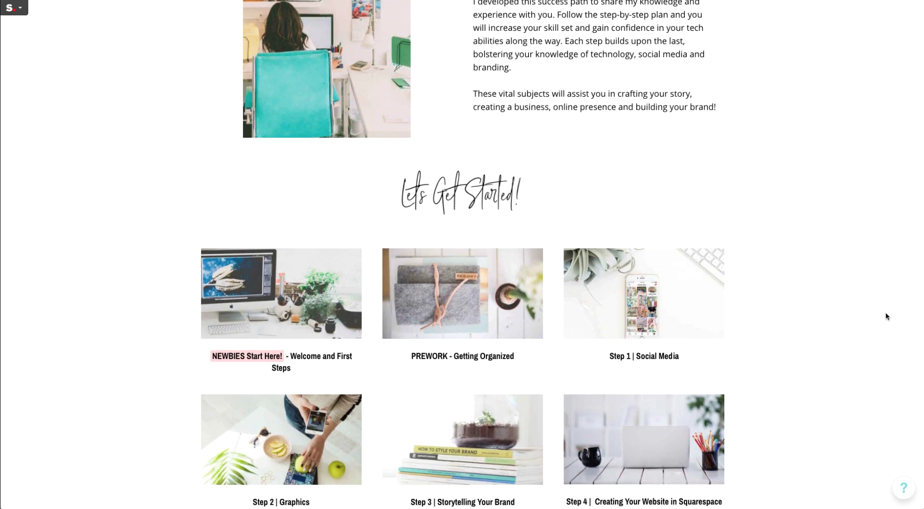
{"action": "scroll", "coordinate": [887, 316], "scroll_direction": "down", "scroll_amount": 6}
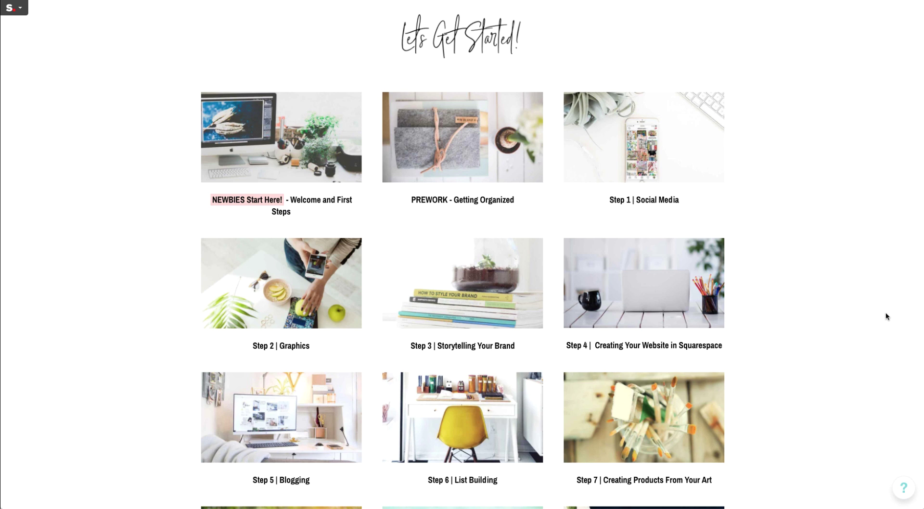
{"action": "scroll", "coordinate": [887, 316], "scroll_direction": "down", "scroll_amount": 3}
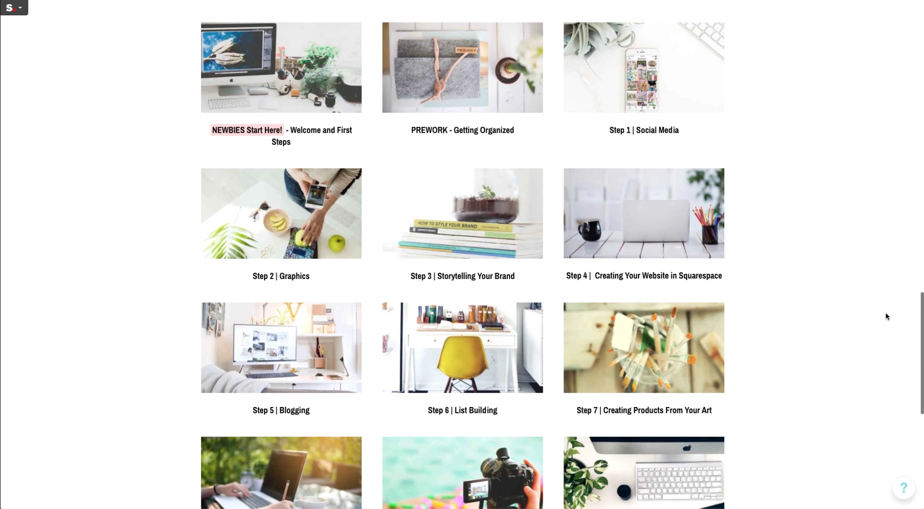
{"action": "scroll", "coordinate": [887, 316], "scroll_direction": "down", "scroll_amount": 2}
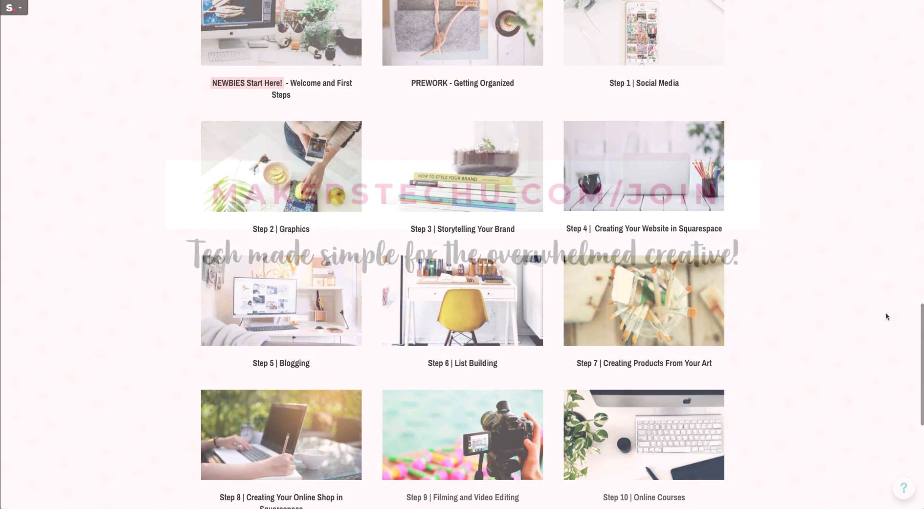